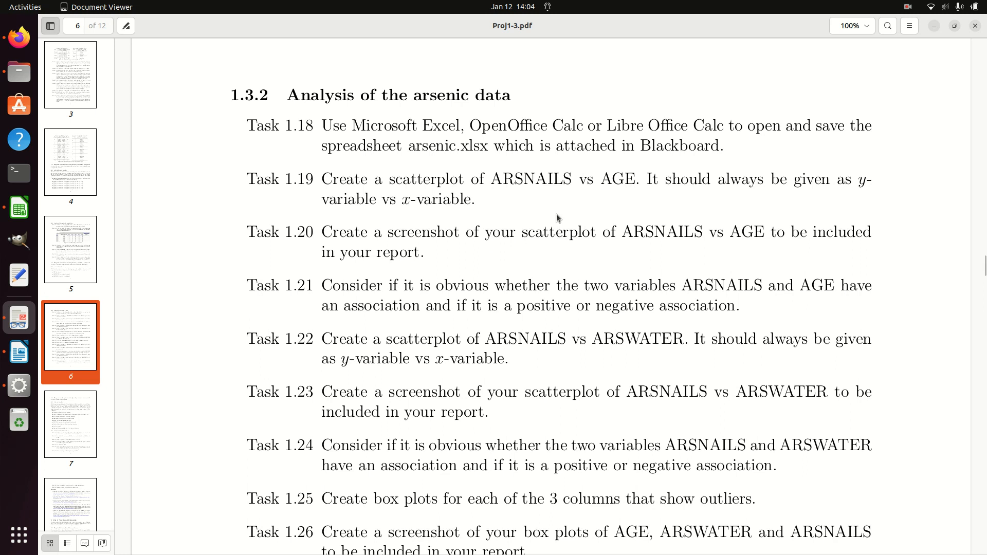
Step: Switch to the arsenic.xlsx spreadsheet in LibreOffice Calc and copy the AGE data A1:A22 to column E, starting at E1
{"action": "left_click", "coordinate": [19, 208]}
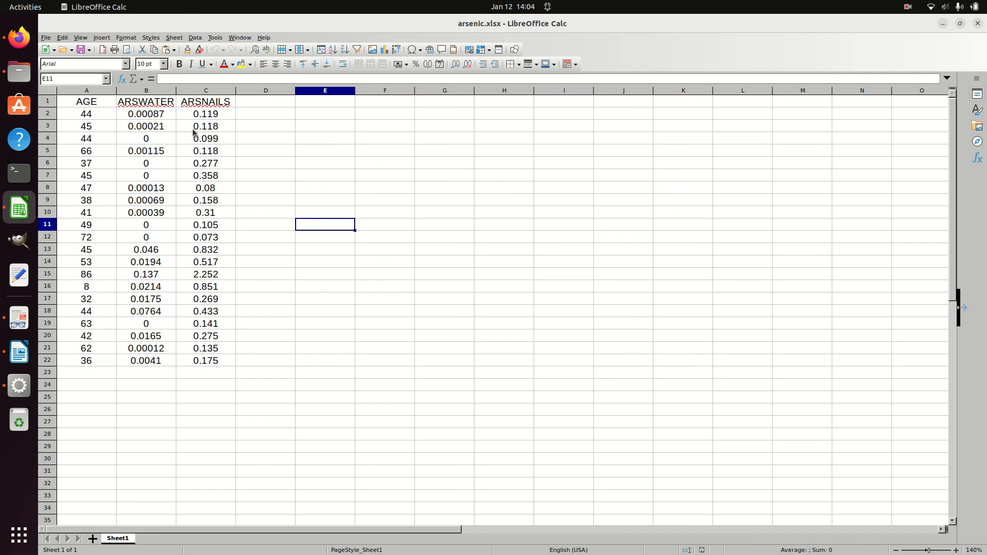
{"action": "left_click", "coordinate": [99, 105]}
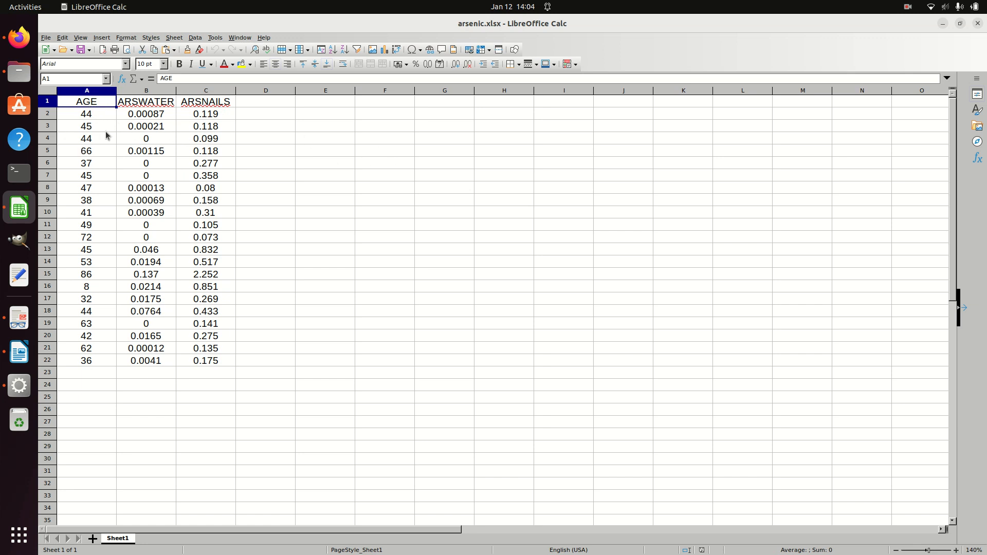
{"action": "left_click_drag", "start_coordinate": [80, 105], "coordinate": [76, 360]}
{"action": "right_click", "coordinate": [82, 286]}
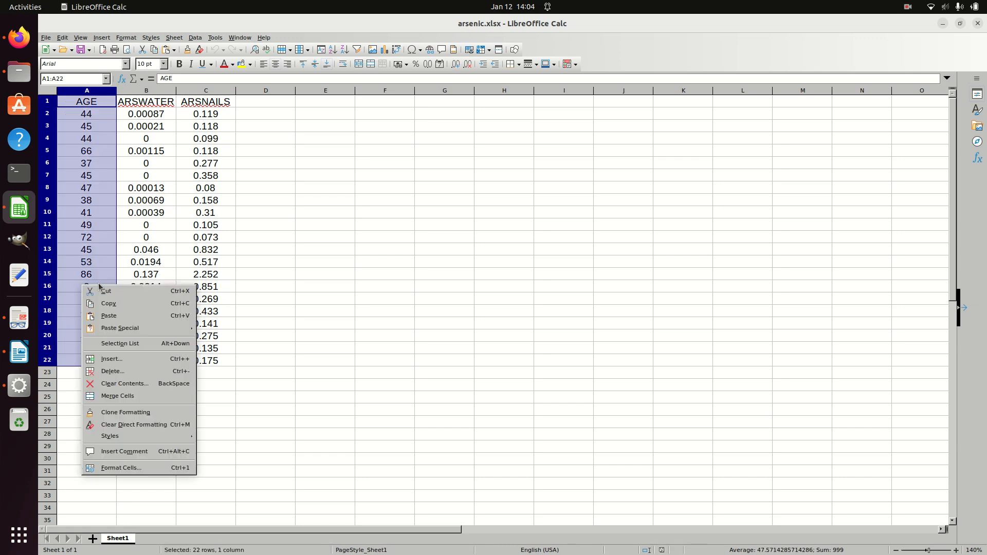
{"action": "left_click", "coordinate": [114, 305]}
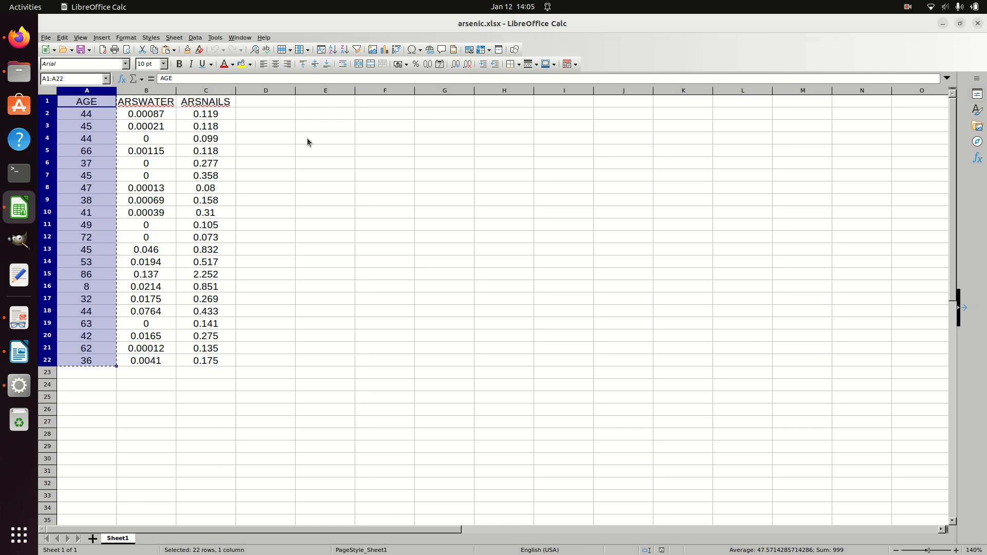
{"action": "left_click", "coordinate": [339, 107]}
{"action": "right_click", "coordinate": [339, 107]}
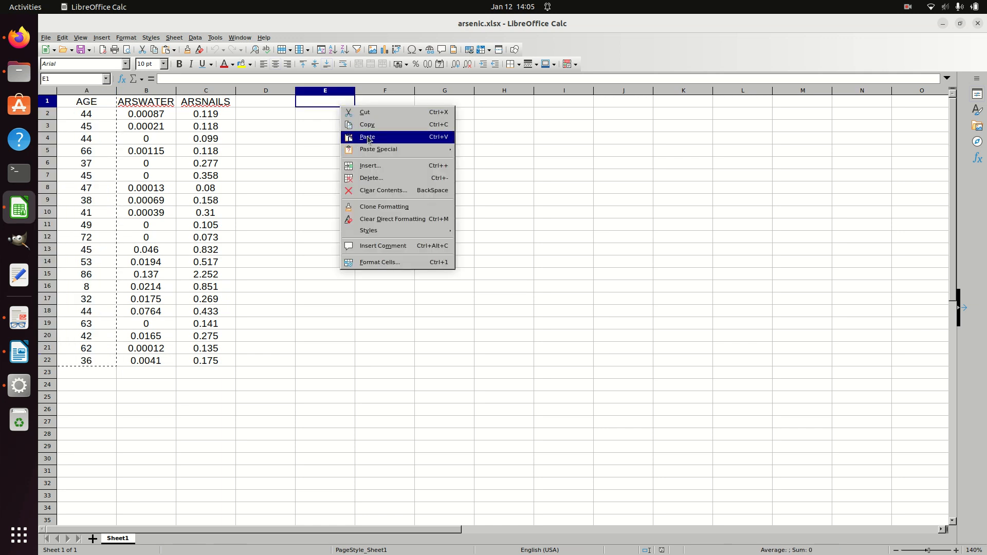
{"action": "left_click", "coordinate": [368, 138]}
Step: Copy the entire ARSNAILS column C into column F beside the copied AGE data
{"action": "left_click_drag", "start_coordinate": [190, 103], "coordinate": [200, 358]}
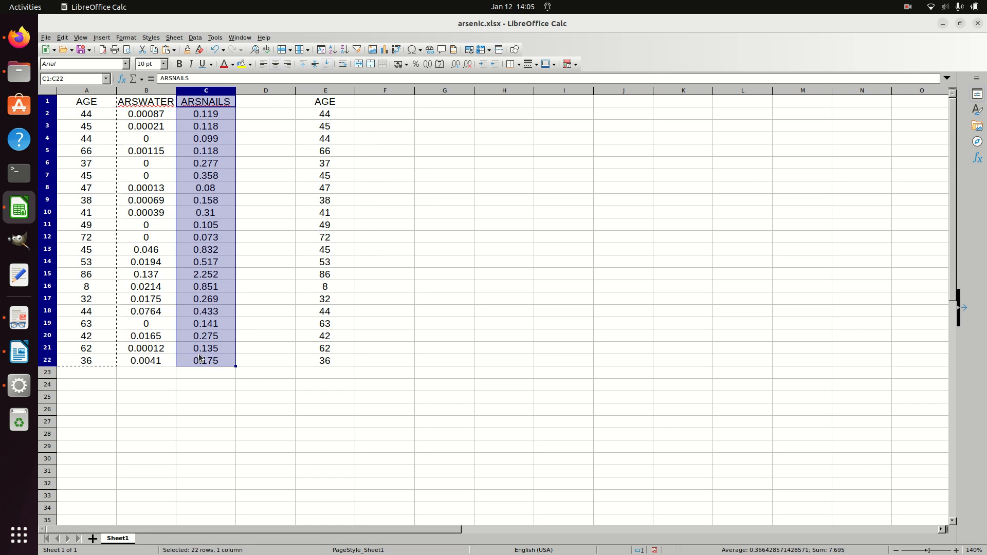
{"action": "left_click", "coordinate": [228, 432]}
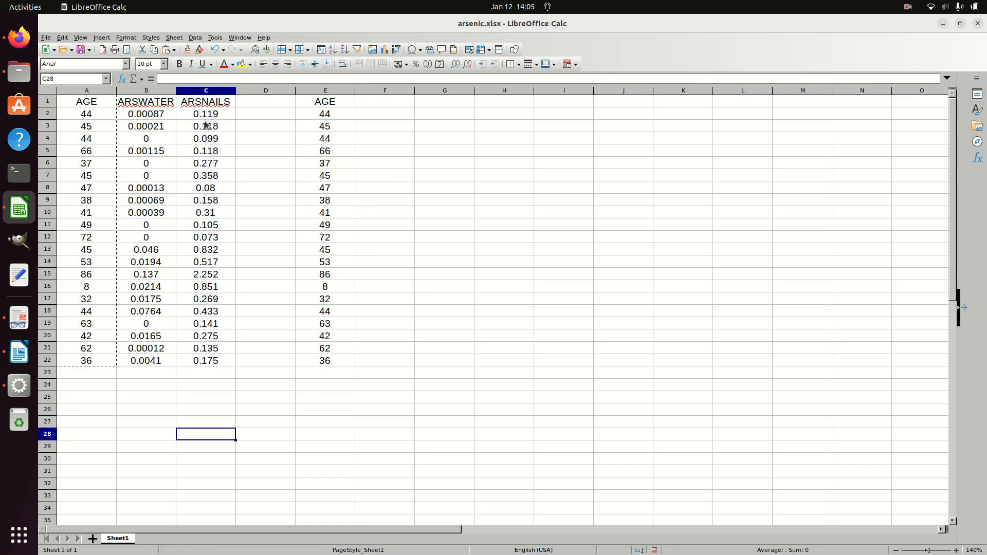
{"action": "left_click", "coordinate": [211, 92]}
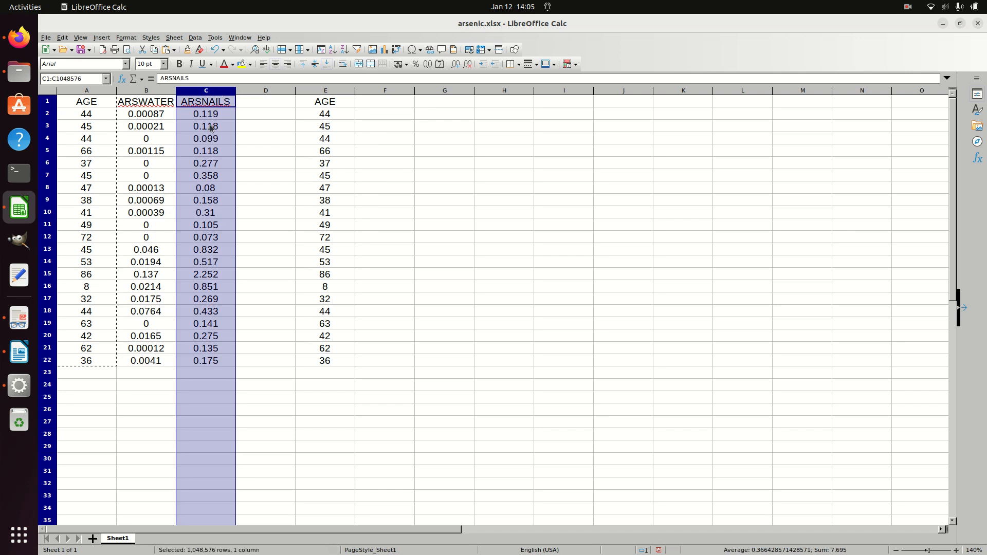
{"action": "right_click", "coordinate": [210, 158]}
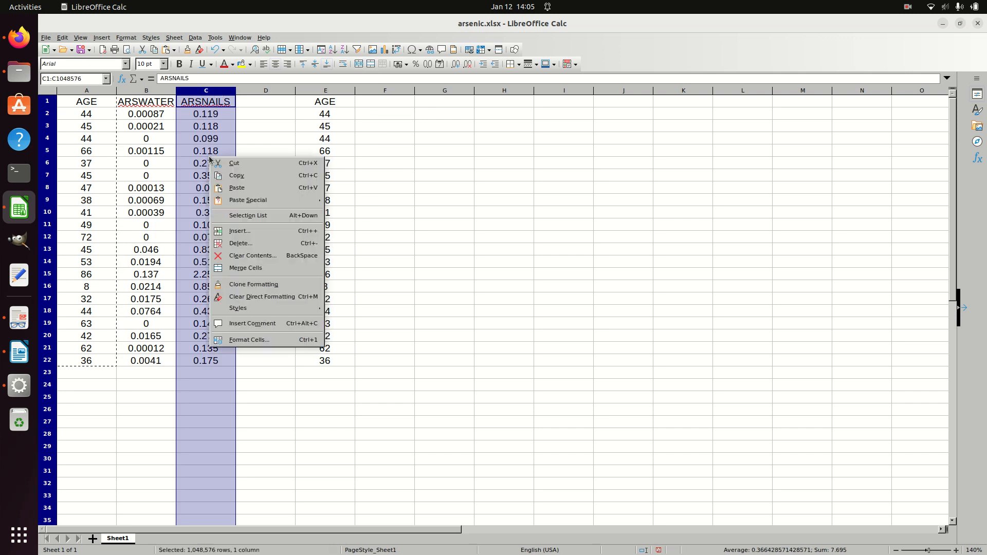
{"action": "left_click", "coordinate": [249, 177]}
{"action": "left_click", "coordinate": [375, 102]}
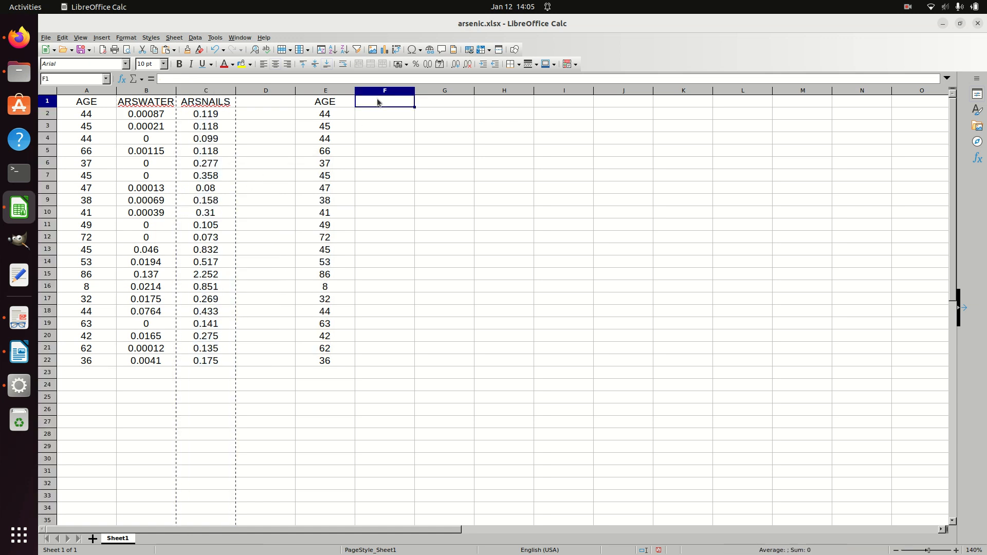
{"action": "right_click", "coordinate": [378, 102]}
{"action": "left_click", "coordinate": [406, 130]}
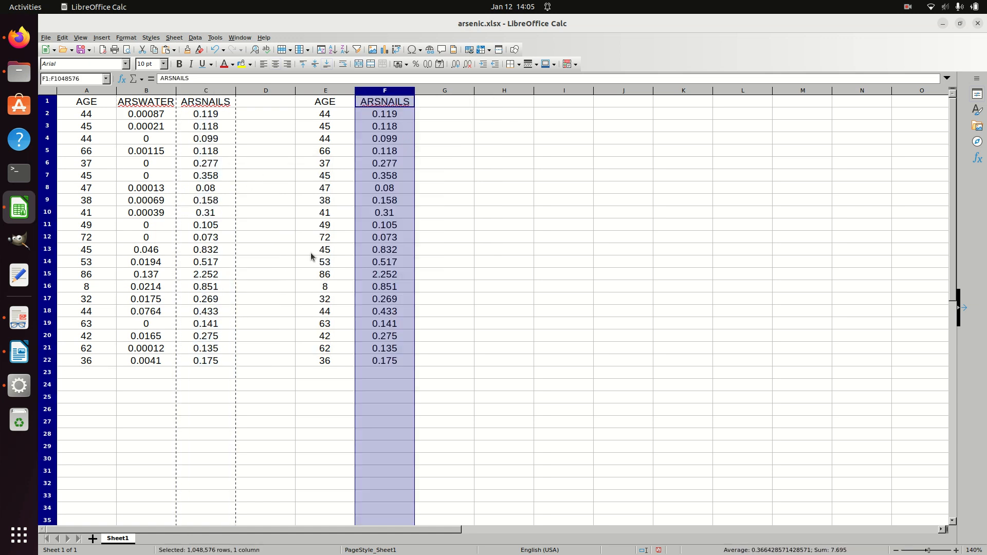
{"action": "left_click", "coordinate": [551, 314]}
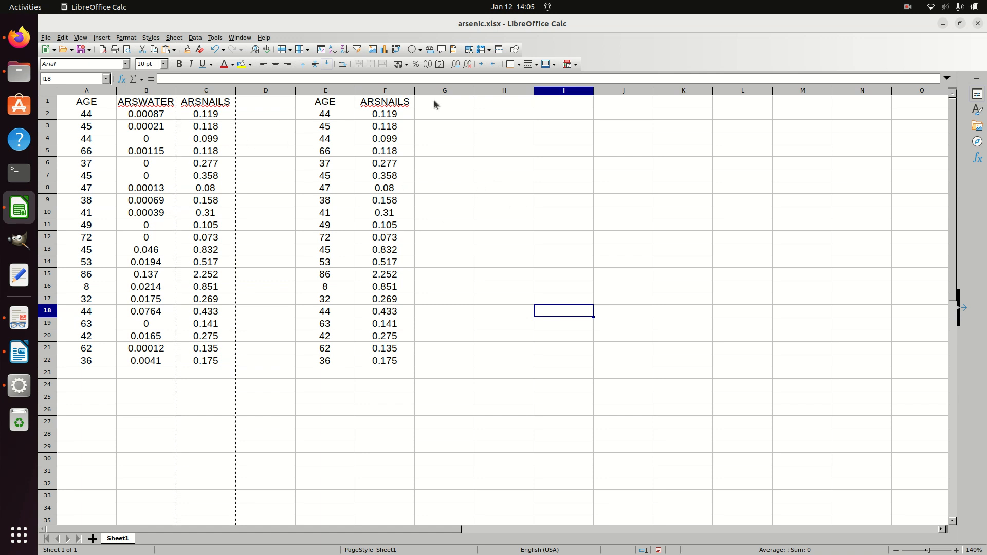
Step: Start a chart from the AGE and ARSNAILS data in E1:F22 and set its type to XY (Scatter) with points only
{"action": "left_click_drag", "start_coordinate": [324, 106], "coordinate": [404, 123]}
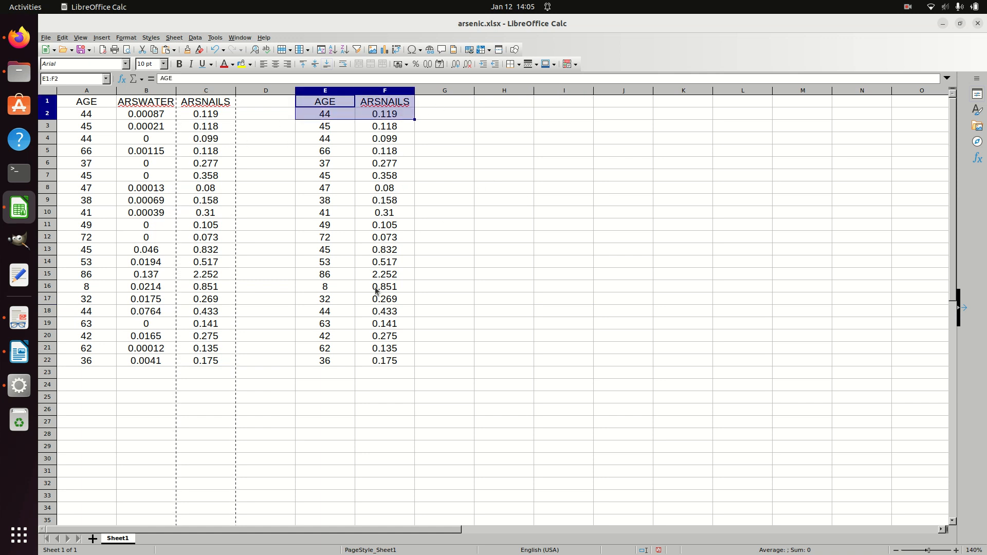
{"action": "left_click", "coordinate": [370, 359], "text": "shift"}
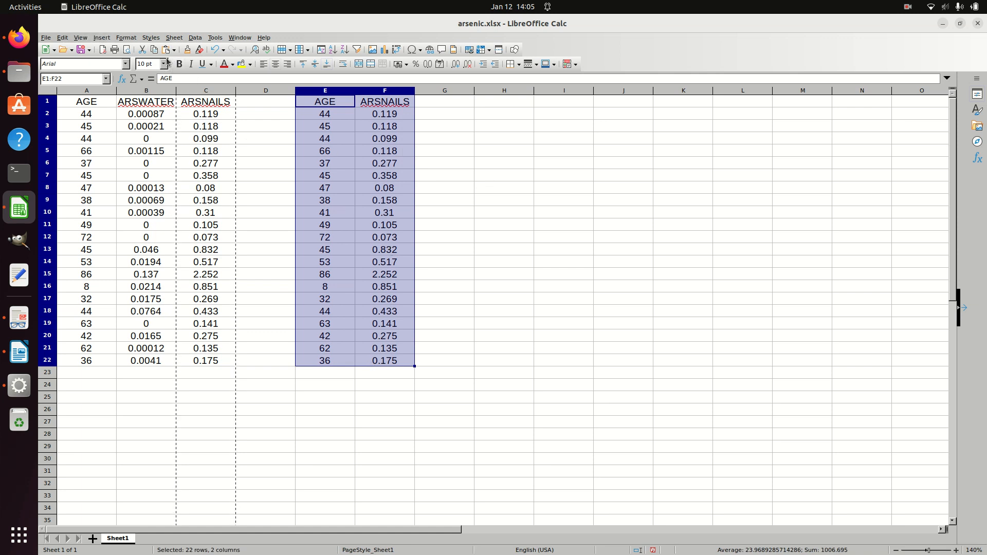
{"action": "left_click", "coordinate": [97, 38]}
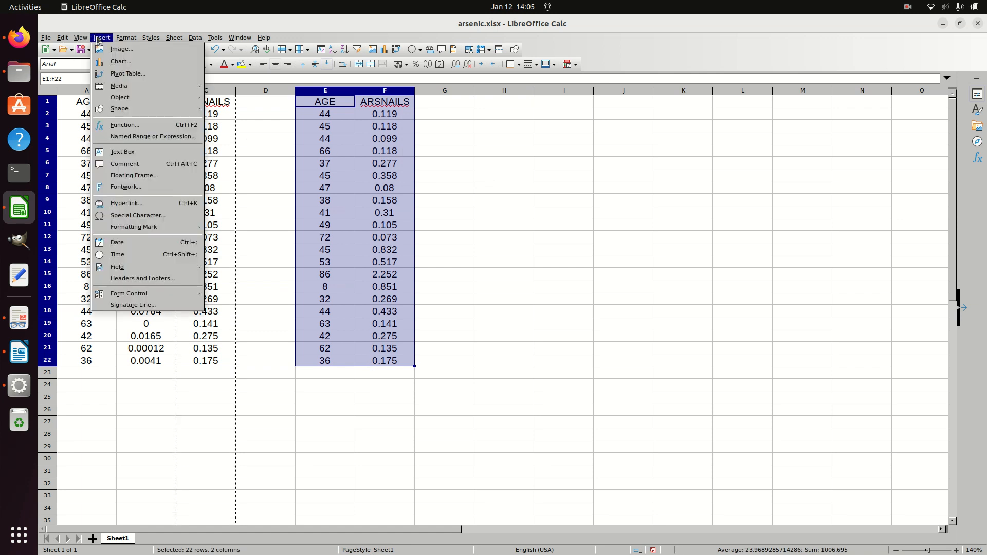
{"action": "mouse_move", "coordinate": [123, 101]}
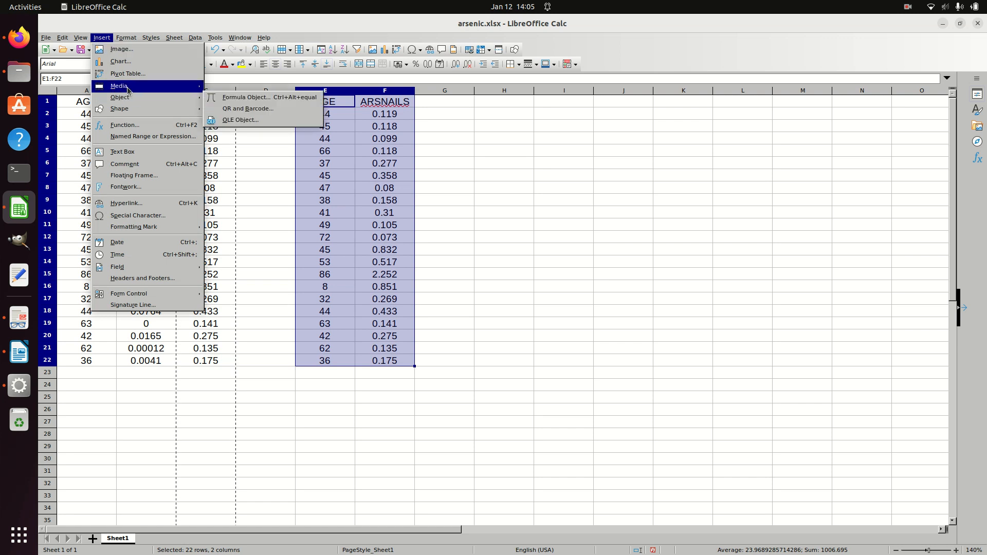
{"action": "left_click", "coordinate": [125, 62]}
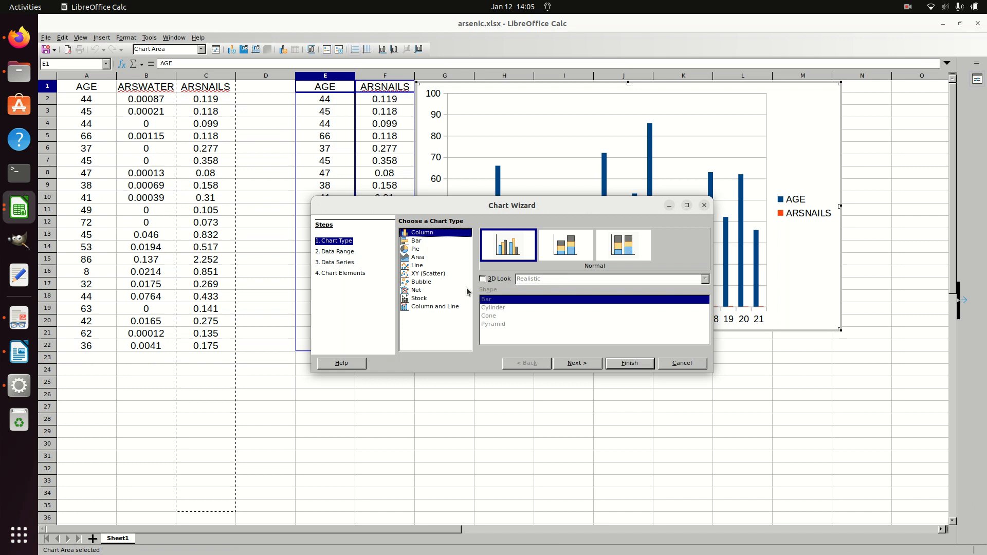
{"action": "left_click", "coordinate": [429, 274]}
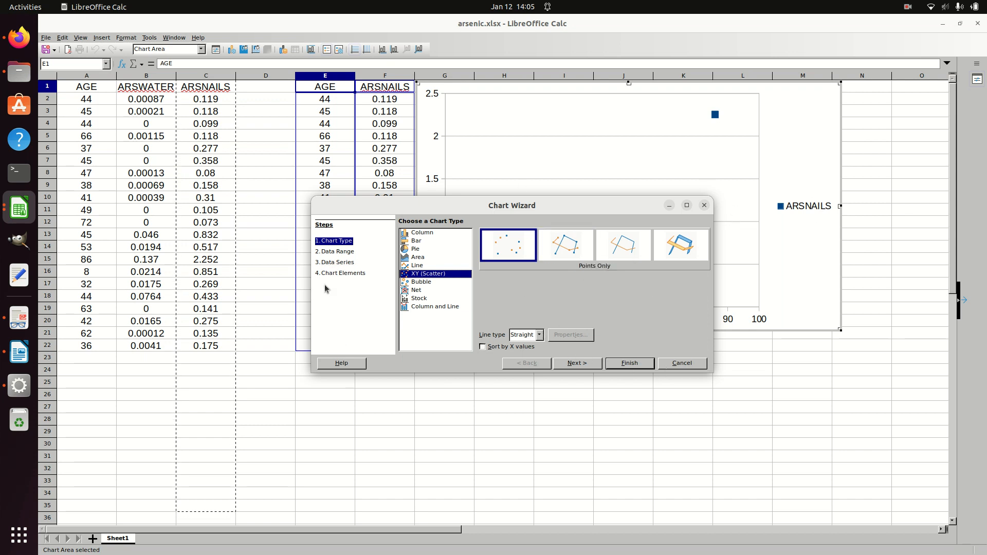
Step: Title the chart "Figure 3: Arsenic in nails vs Age" in the chart elements settings
{"action": "left_click", "coordinate": [342, 272]}
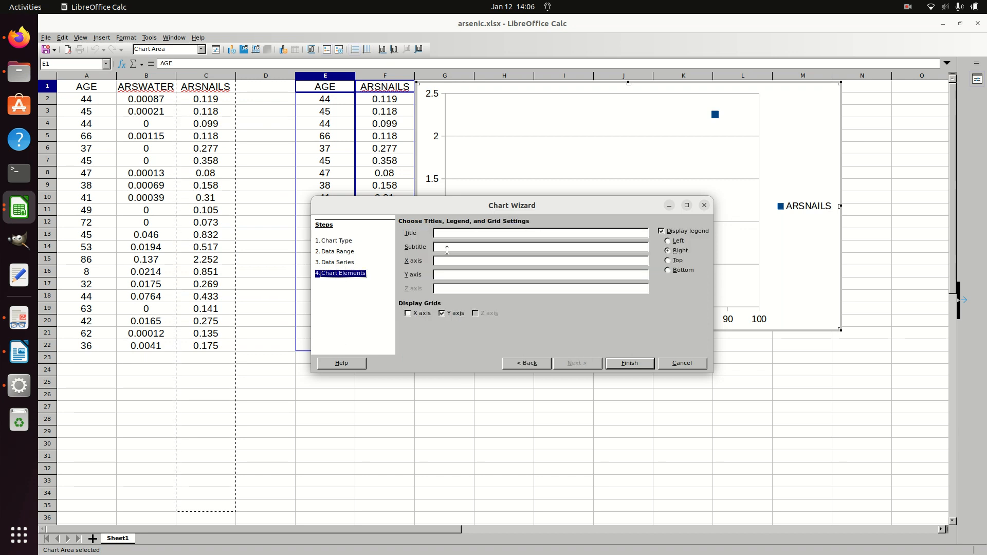
{"action": "left_click", "coordinate": [496, 233]}
{"action": "type", "text": "Figure 3"}
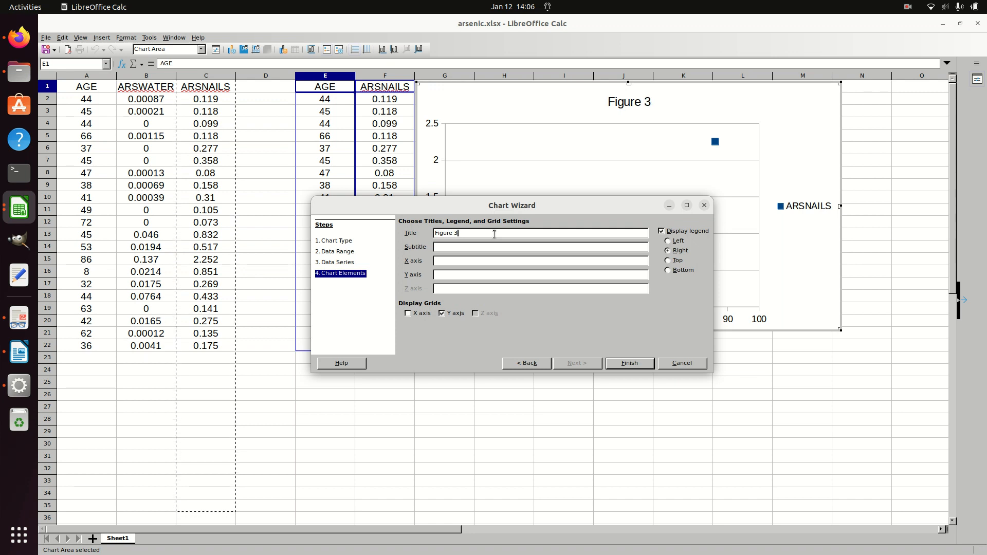
{"action": "type", "text": ":  Arsenic in "}
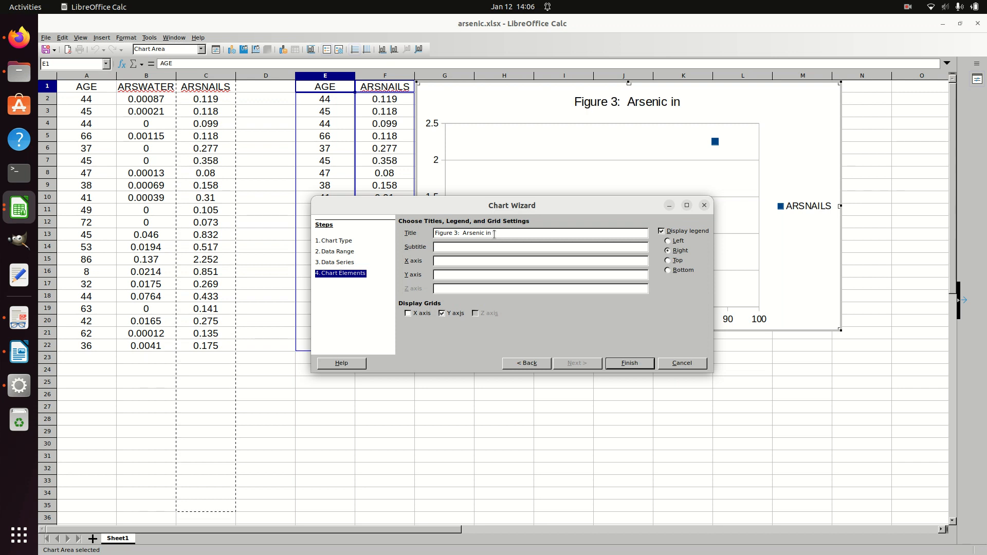
{"action": "type", "text": "naile"}
{"action": "key", "text": "BackSpace"}
{"action": "type", "text": "s "}
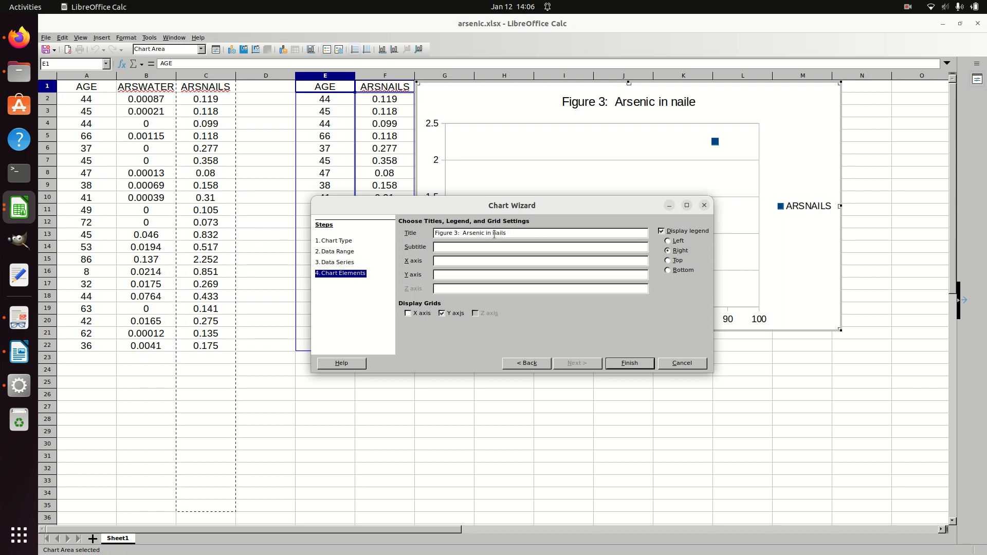
{"action": "type", "text": "vs"}
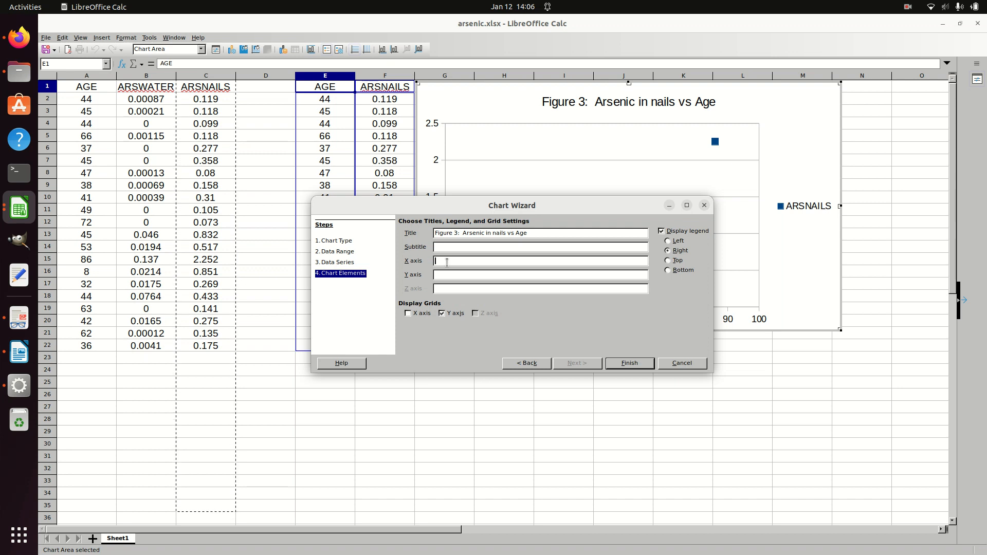
Step: Label the X axis "Age (years)" and the Y axis "Arsenic (ppm)", and finish creating the chart
{"action": "type", "text": "Age (years)"}
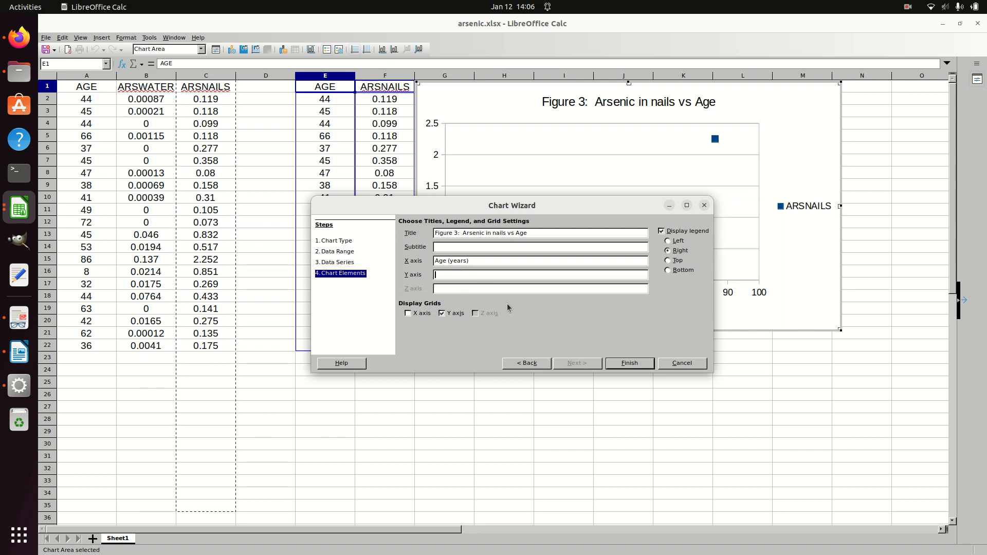
{"action": "type", "text": "Ase"}
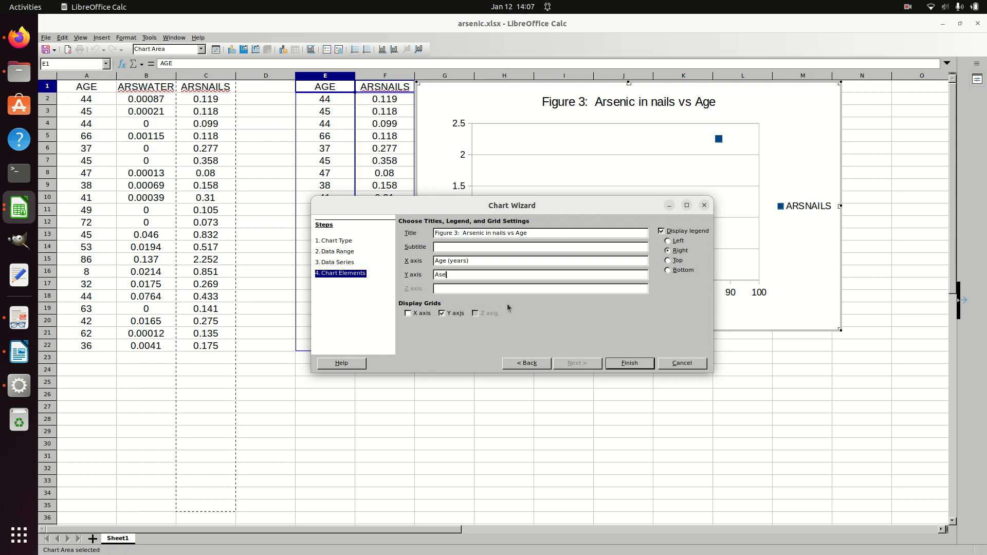
{"action": "key", "text": "BackSpace"}
{"action": "key", "text": "BackSpace"}
{"action": "type", "text": "rs"}
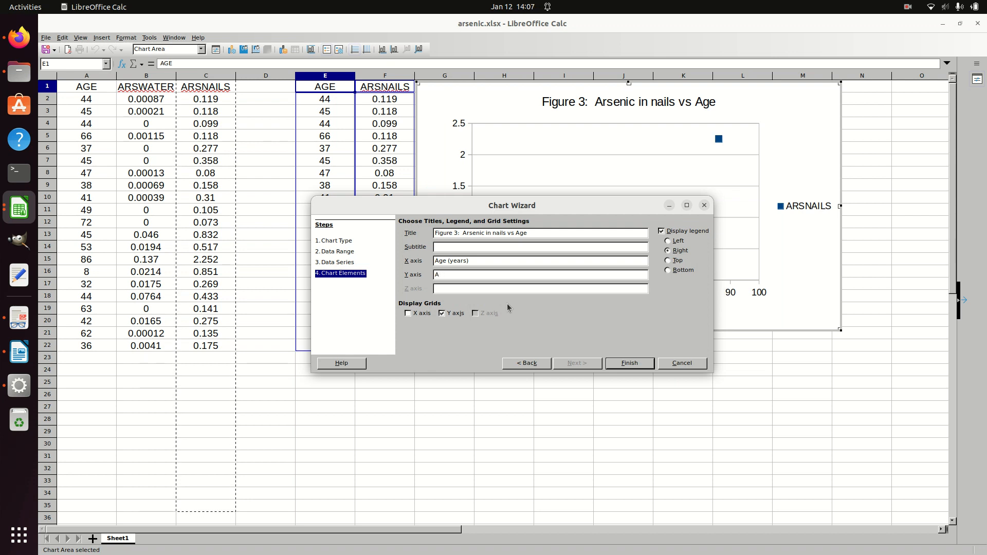
{"action": "type", "text": "enic "}
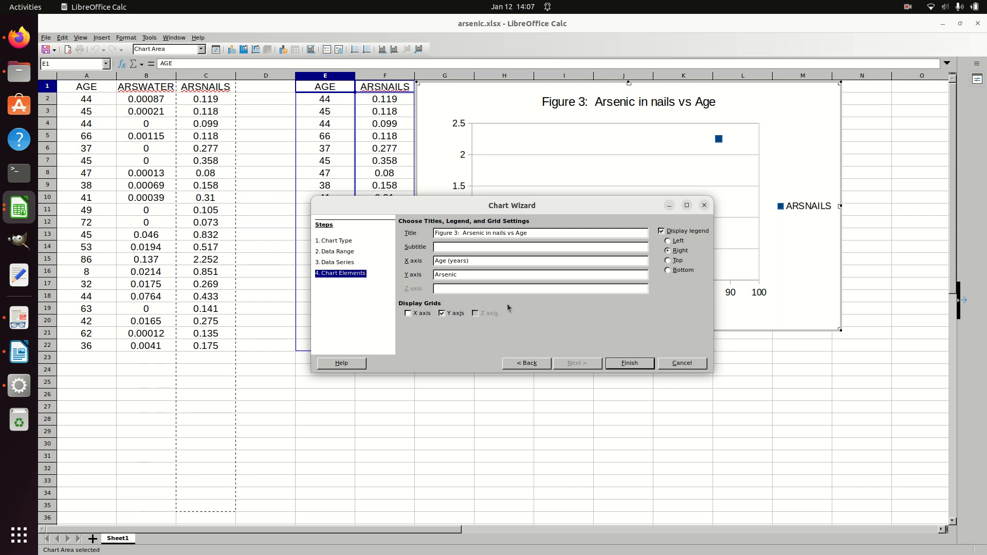
{"action": "type", "text": "(ppm)"}
{"action": "left_click", "coordinate": [631, 363]}
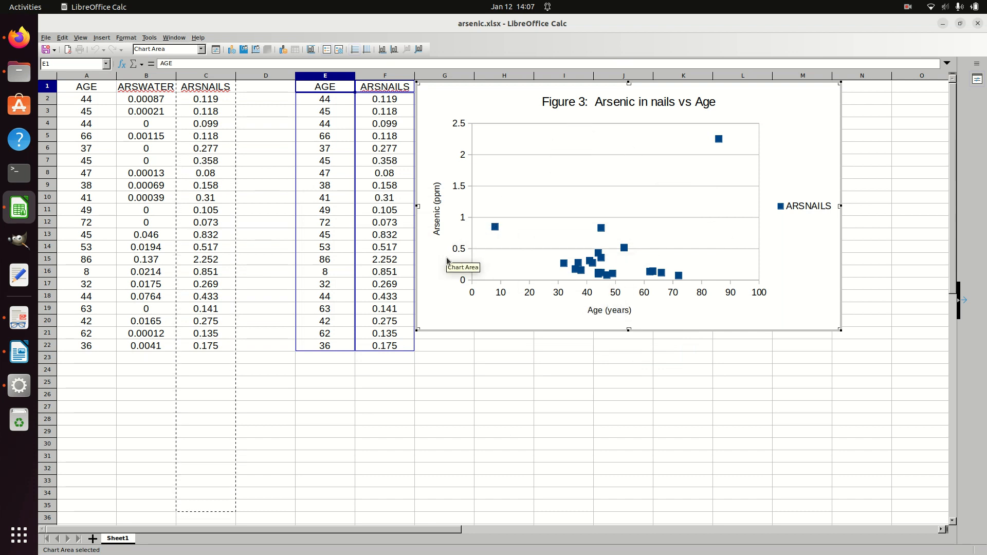
Step: Delete the ARSNAILS legend from the scatterplot and leave chart editing
{"action": "left_click", "coordinate": [799, 208]}
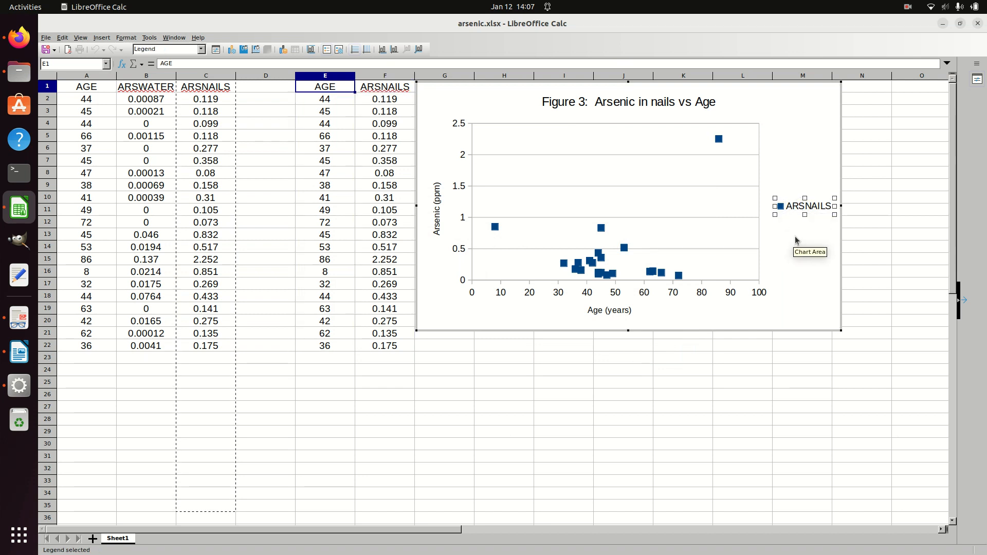
{"action": "key", "text": "Delete"}
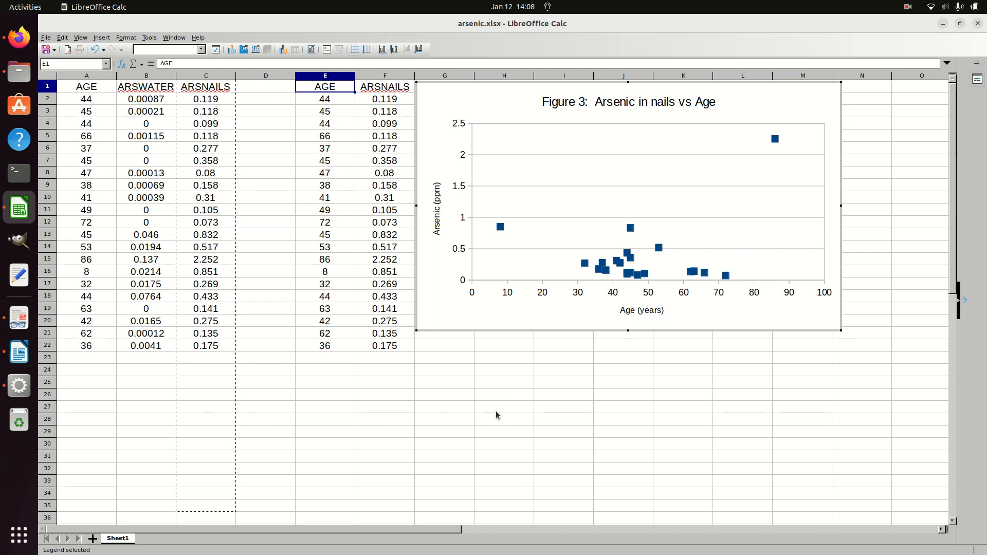
{"action": "left_click", "coordinate": [630, 378]}
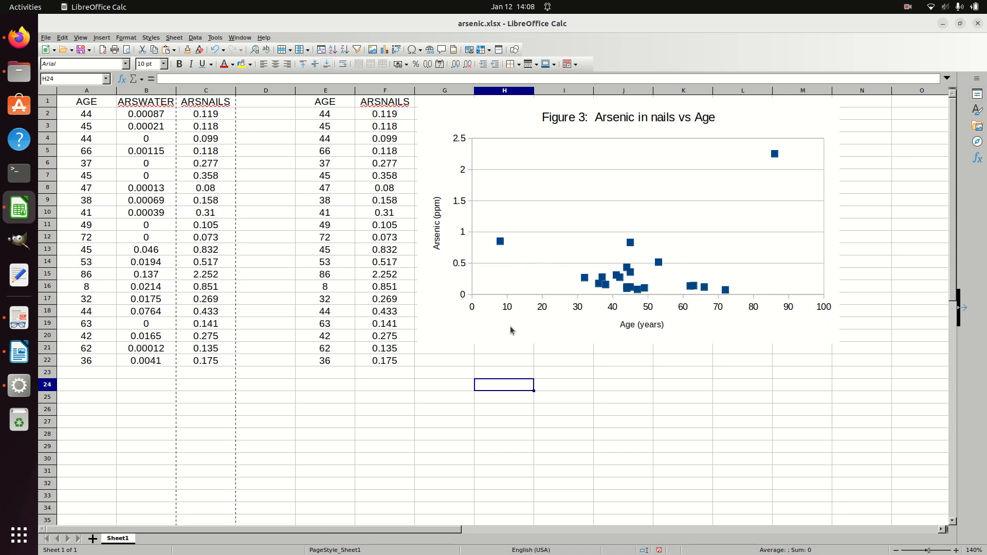
Step: Copy the scatterplot into the Untitled 1 document in LibreOffice Writer and shrink it to about 4.25 x 2.39
{"action": "left_click", "coordinate": [488, 329]}
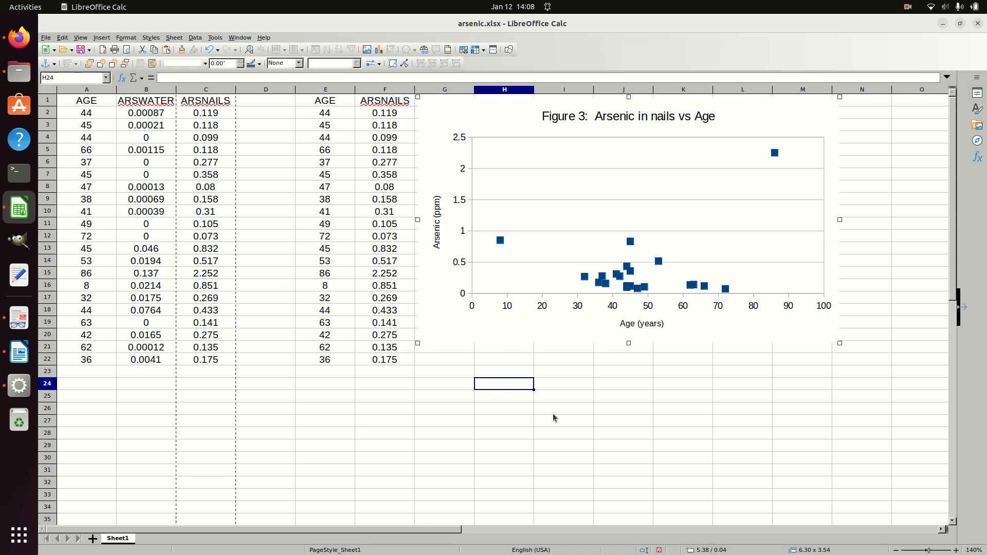
{"action": "right_click", "coordinate": [490, 332]}
{"action": "left_click", "coordinate": [519, 352]}
{"action": "left_click", "coordinate": [21, 352]}
{"action": "scroll", "coordinate": [696, 340], "scroll_direction": "up", "scroll_amount": 3}
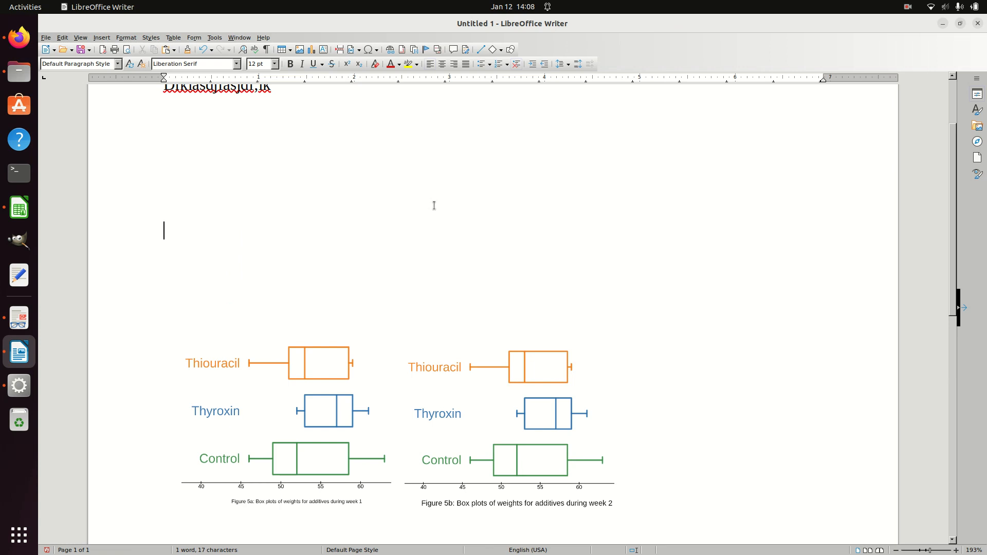
{"action": "key", "text": "ctrl+v"}
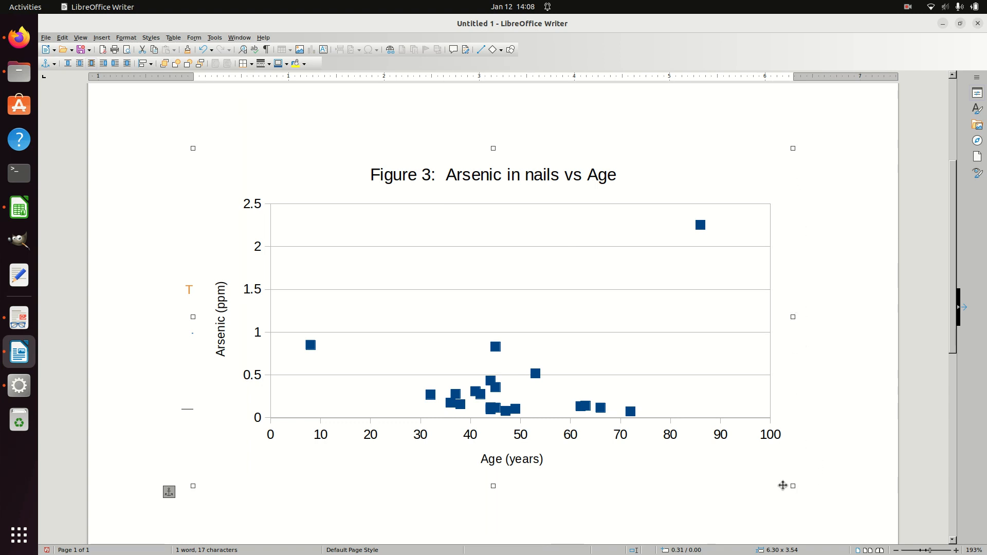
{"action": "left_click_drag", "start_coordinate": [792, 485], "coordinate": [544, 374]}
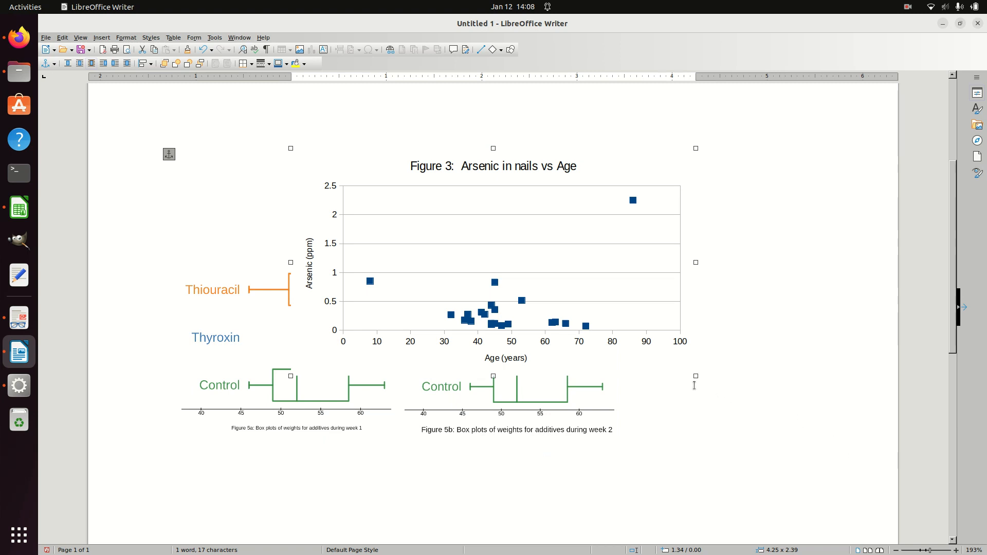
Step: Shrink the Figure 3 scatterplot to about 3.84 x 2.16 and move it below the box plots
{"action": "left_click_drag", "start_coordinate": [695, 375], "coordinate": [658, 354]}
{"action": "left_click_drag", "start_coordinate": [488, 214], "coordinate": [381, 516]}
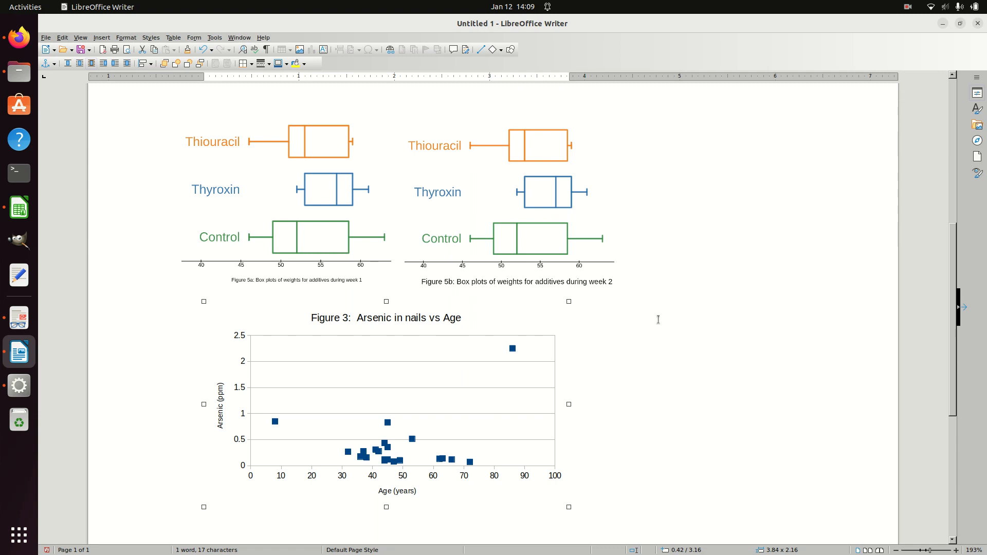
{"action": "left_click_drag", "start_coordinate": [404, 392], "coordinate": [398, 431]}
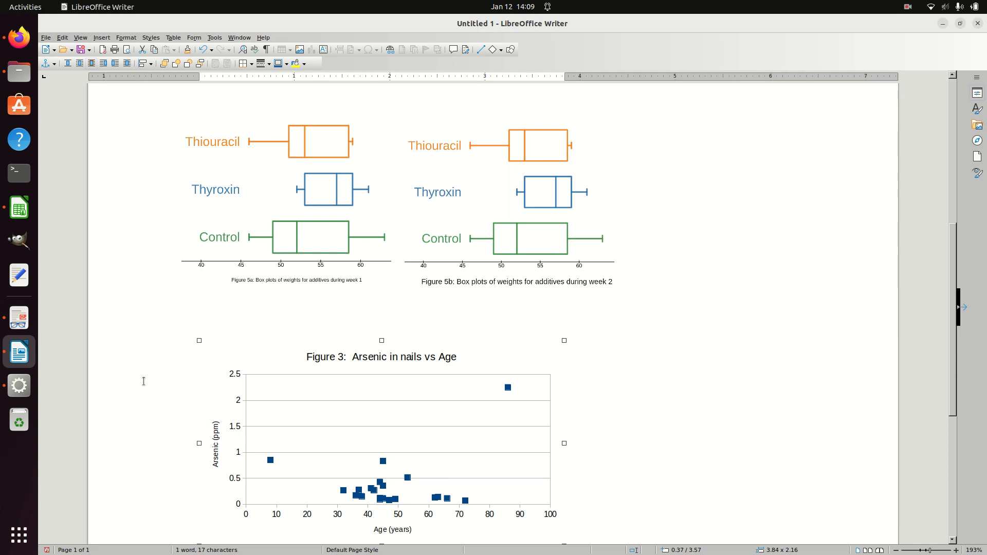
{"action": "left_click", "coordinate": [19, 37]}
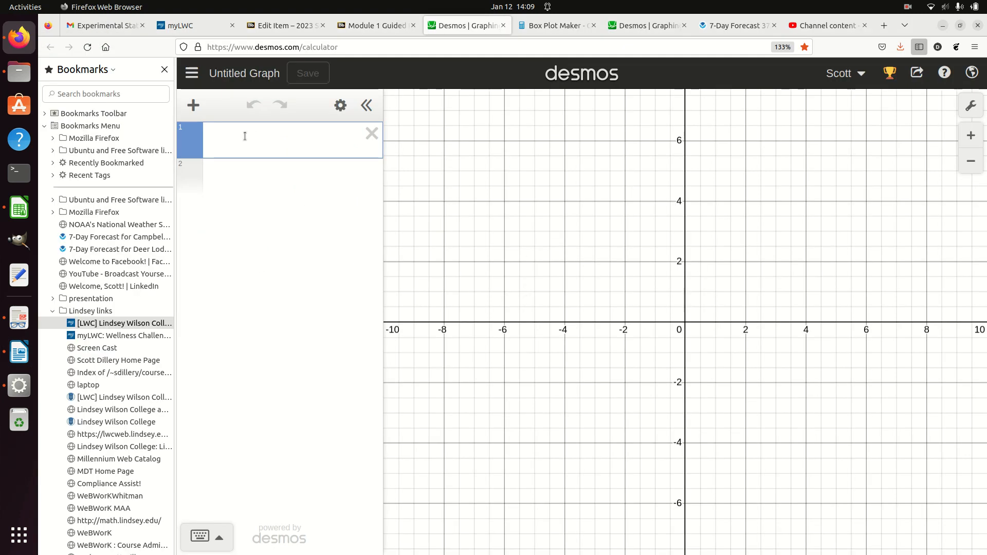
{"action": "left_click", "coordinate": [193, 106]}
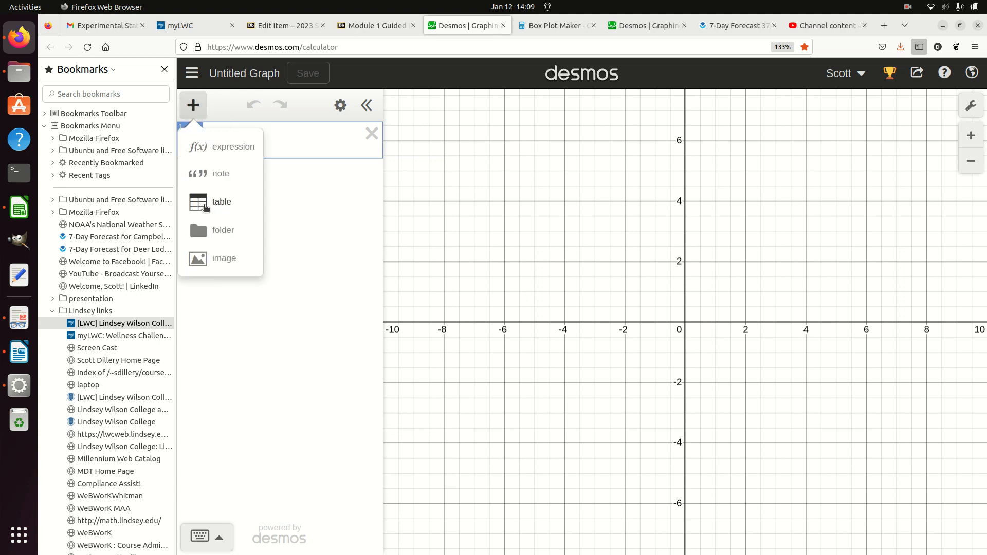
{"action": "left_click", "coordinate": [193, 105]}
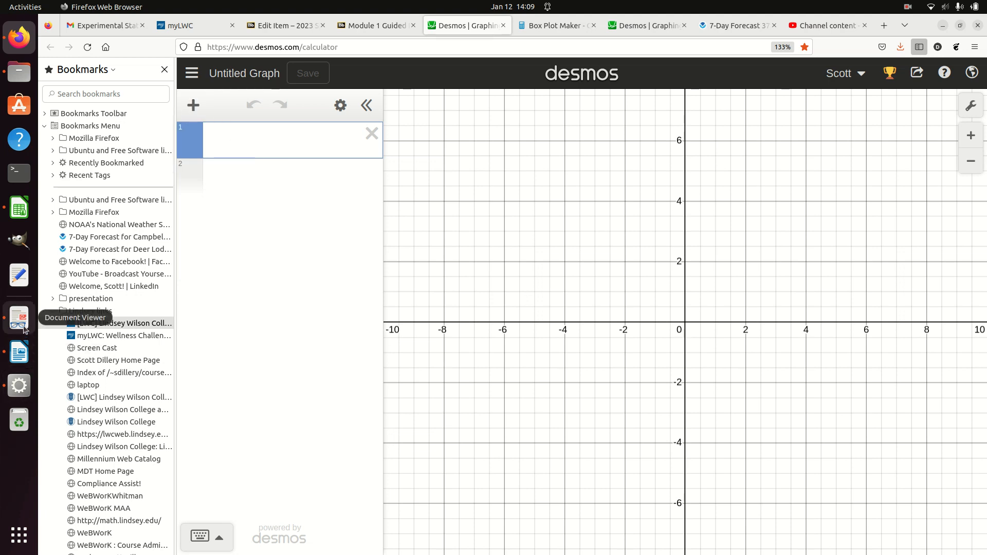
Step: Switch to arsenic.xlsx in LibreOffice Calc and copy the AGE and ARSNAILS values in E2:F22
{"action": "left_click", "coordinate": [20, 209]}
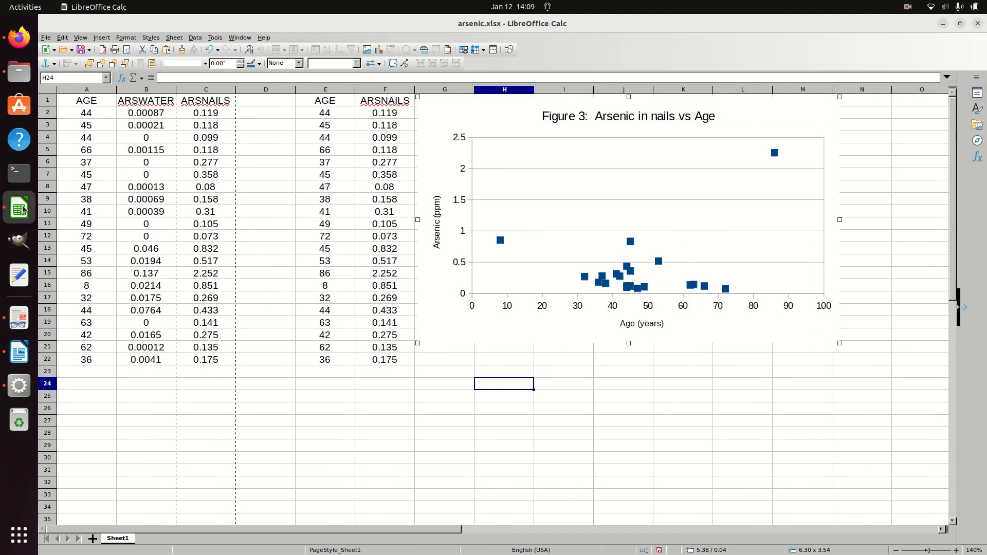
{"action": "left_click", "coordinate": [323, 115]}
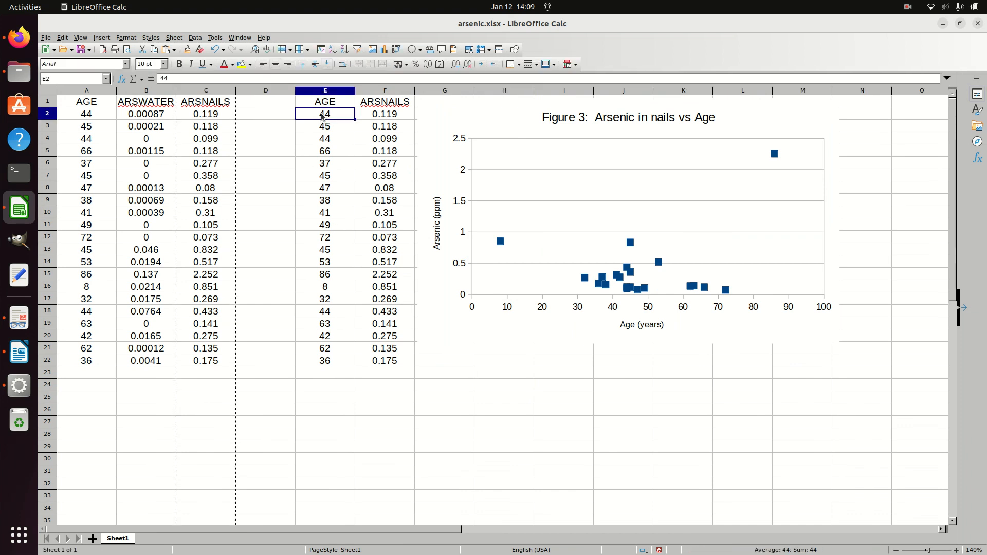
{"action": "left_click_drag", "start_coordinate": [323, 115], "coordinate": [385, 114]}
{"action": "left_click_drag", "start_coordinate": [383, 316], "coordinate": [376, 363]}
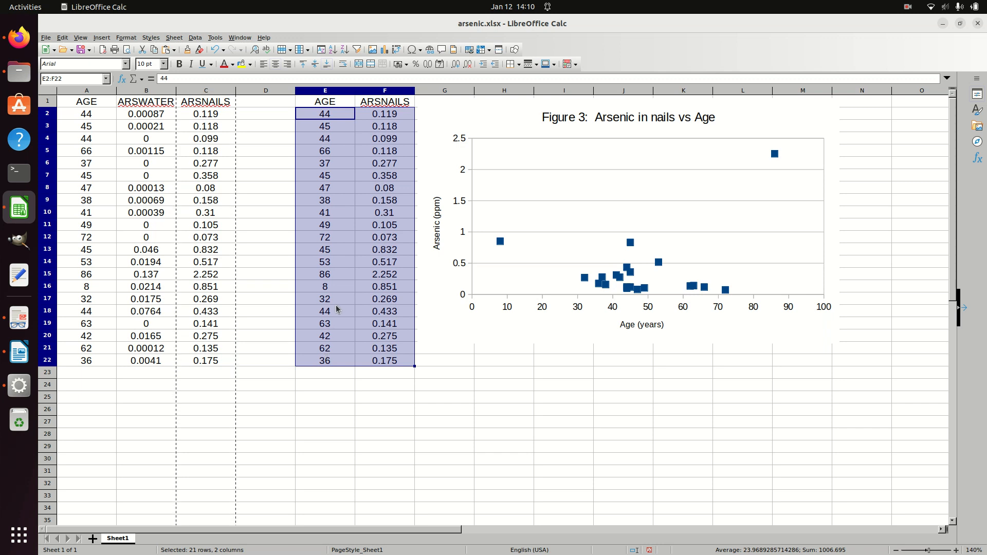
{"action": "right_click", "coordinate": [357, 238]}
{"action": "left_click", "coordinate": [378, 256]}
Step: Switch to the Desmos graphing calculator in Firefox and paste the copied values into the empty first expression as a table
{"action": "left_click", "coordinate": [19, 37]}
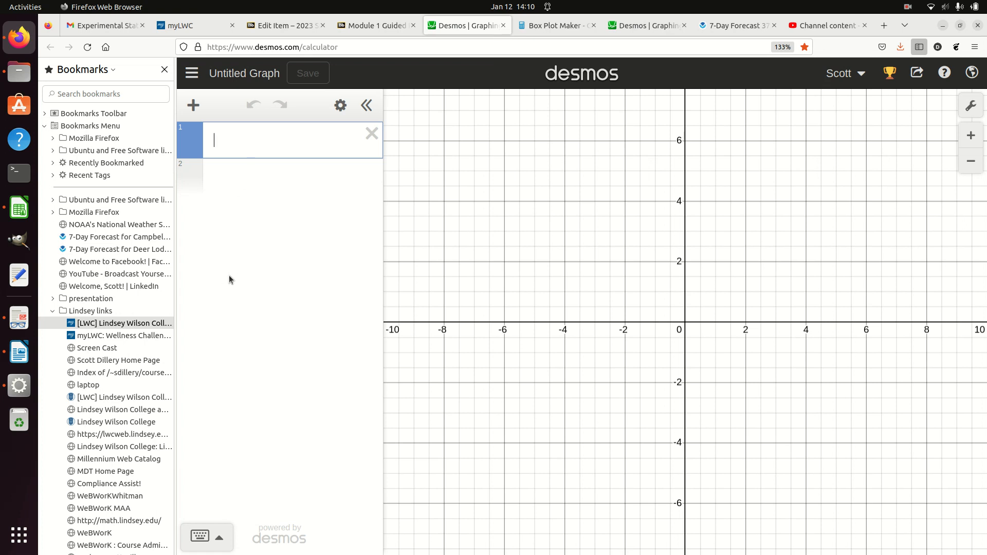
{"action": "key", "text": "ctrl+v"}
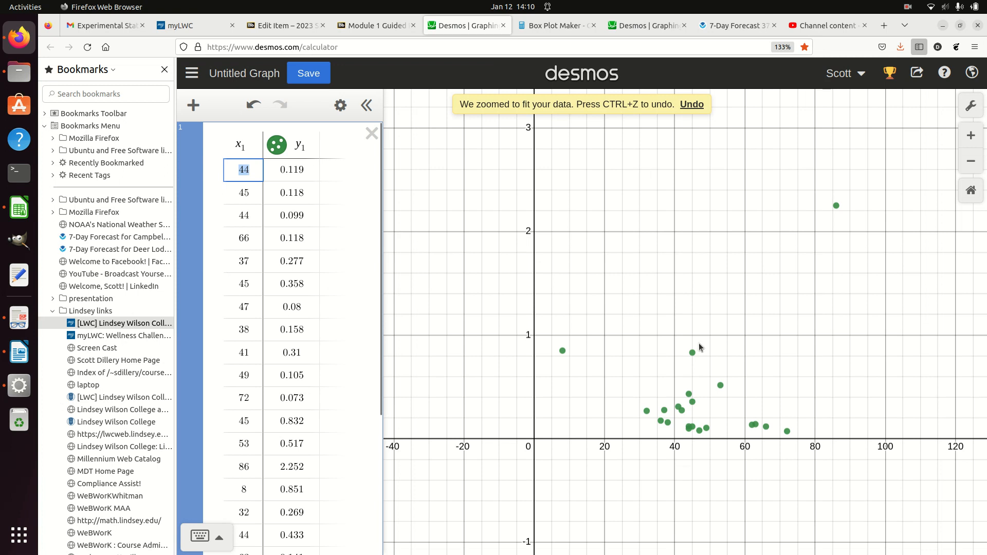
{"action": "left_click_drag", "start_coordinate": [772, 268], "coordinate": [689, 354]}
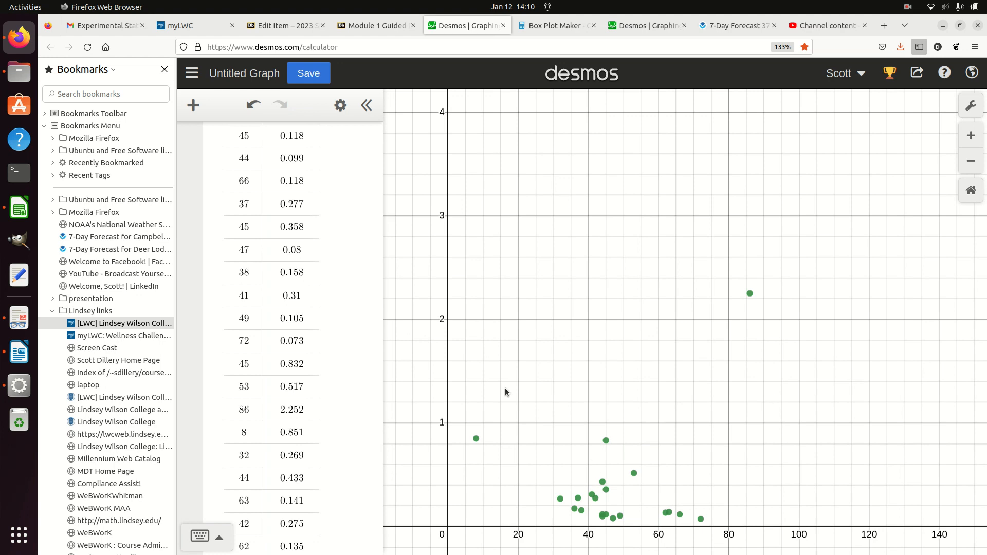
{"action": "scroll", "coordinate": [330, 327], "scroll_direction": "up", "scroll_amount": 3}
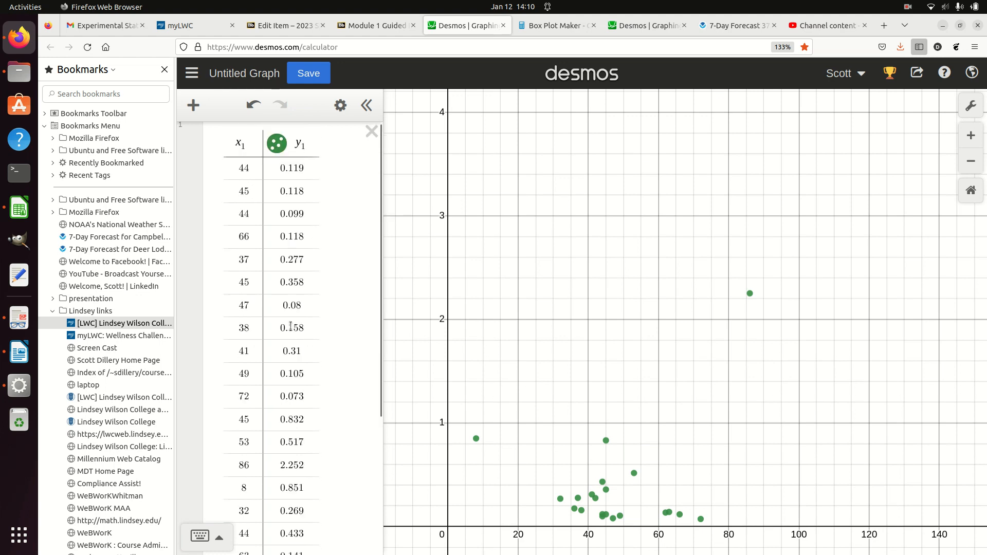
{"action": "left_click", "coordinate": [340, 105]}
{"action": "left_click", "coordinate": [272, 148]}
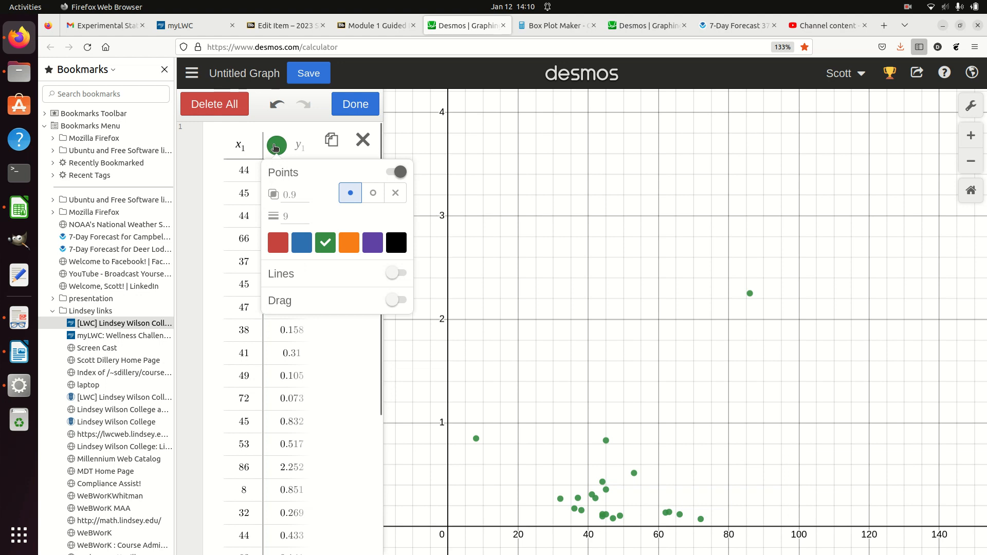
{"action": "left_click", "coordinate": [350, 107]}
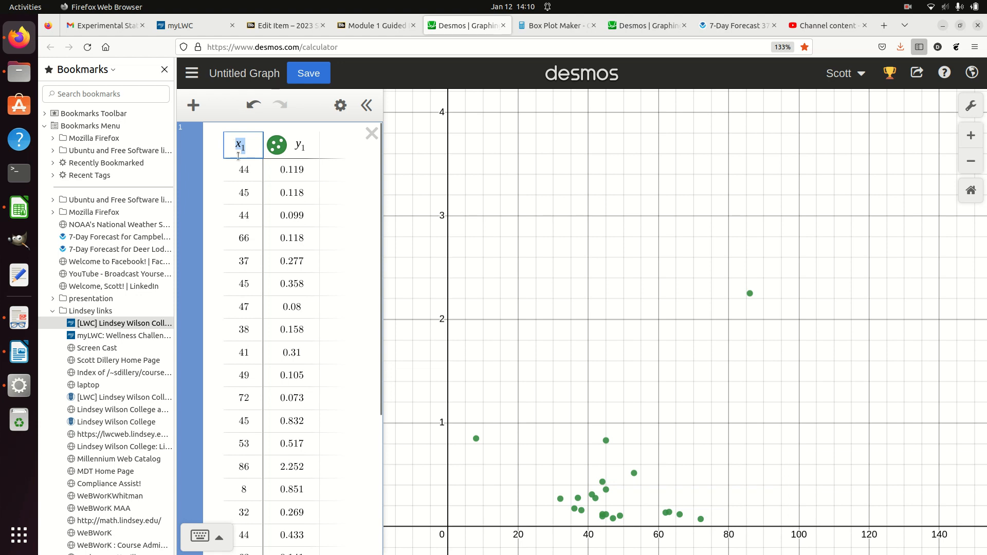
Step: Try "Age" as the header of the table's x₁ column and shorten it to "A"
{"action": "type", "text": "A"}
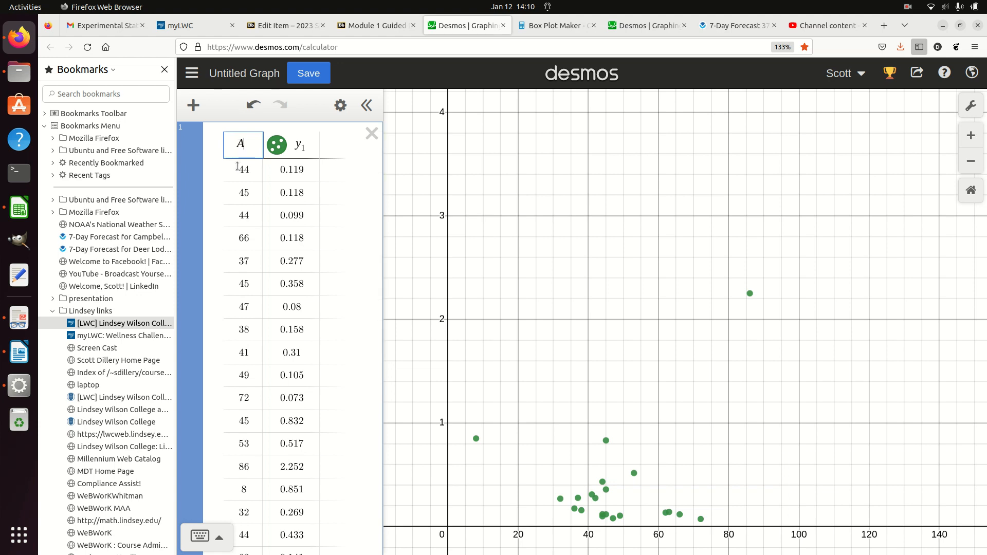
{"action": "type", "text": "ge"}
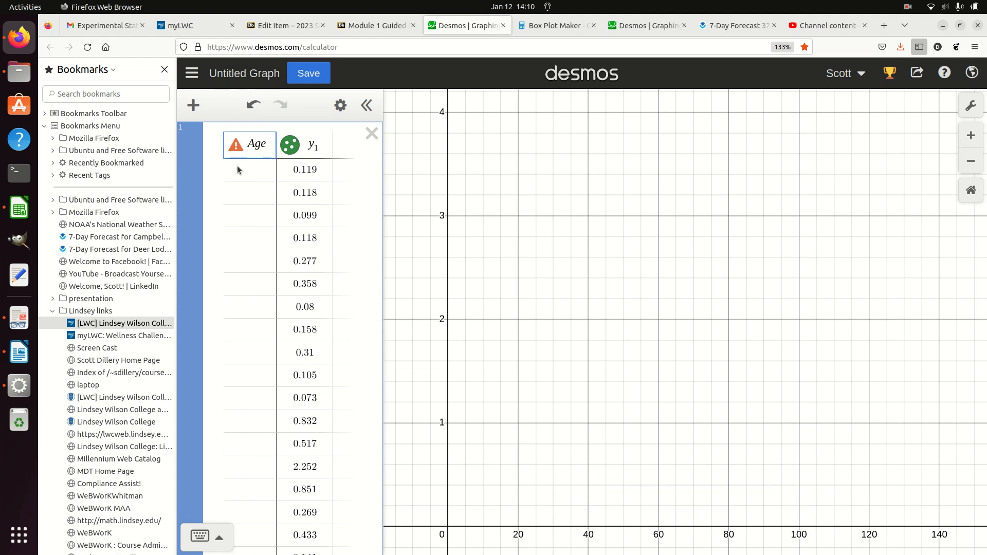
{"action": "mouse_move", "coordinate": [238, 153]}
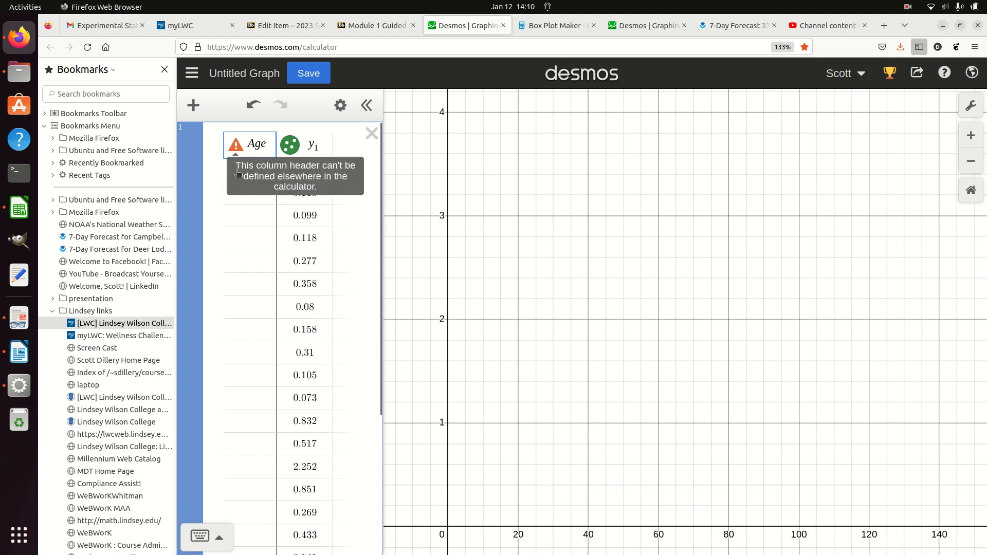
{"action": "key", "text": "BackSpace"}
{"action": "key", "text": "BackSpace"}
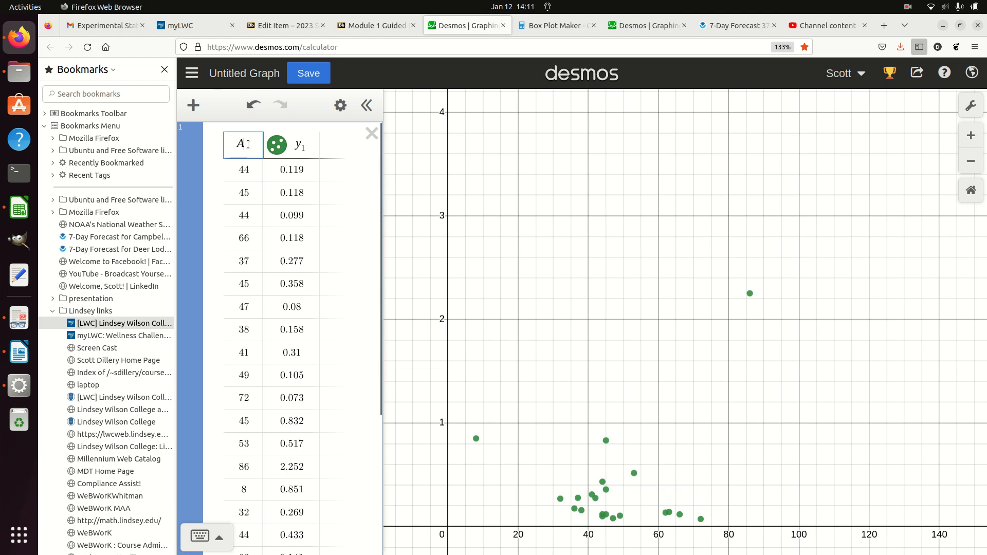
Step: Rename the table's y₁ column header to "N"
{"action": "double_click", "coordinate": [246, 145]}
{"action": "left_click", "coordinate": [297, 146]}
{"action": "left_click_drag", "start_coordinate": [305, 149], "coordinate": [295, 148]}
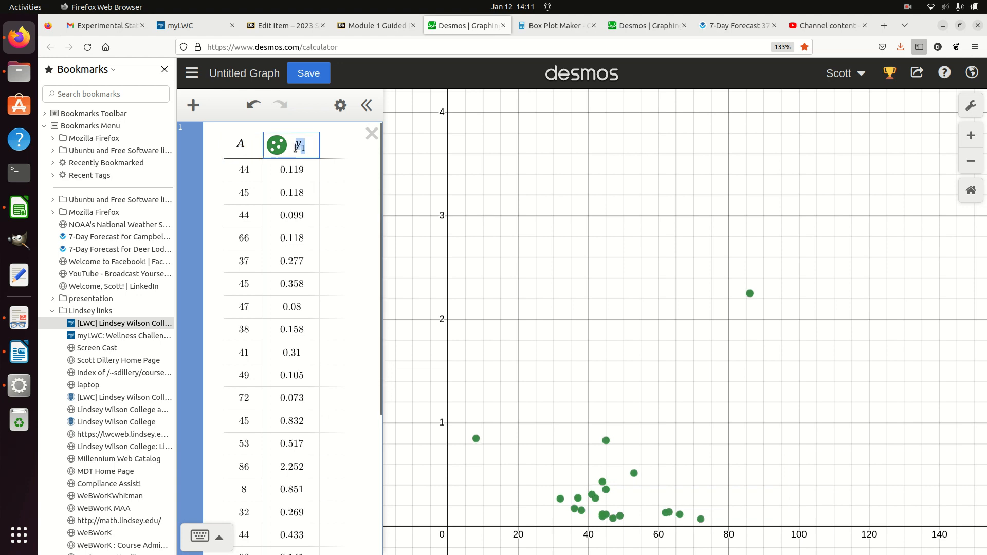
{"action": "type", "text": "N"}
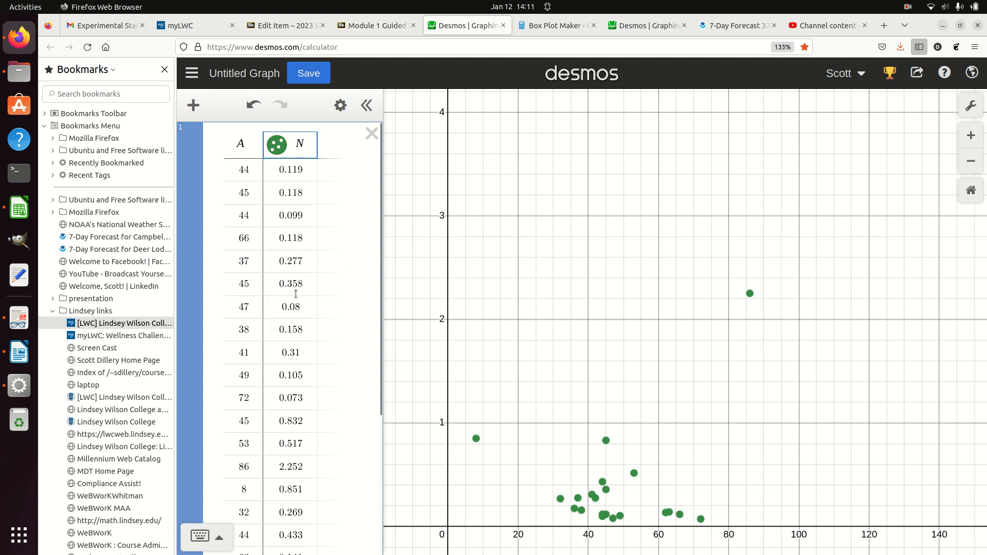
Step: Switch the graph to the larger text size in the graph settings
{"action": "scroll", "coordinate": [302, 307], "scroll_direction": "down", "scroll_amount": 5}
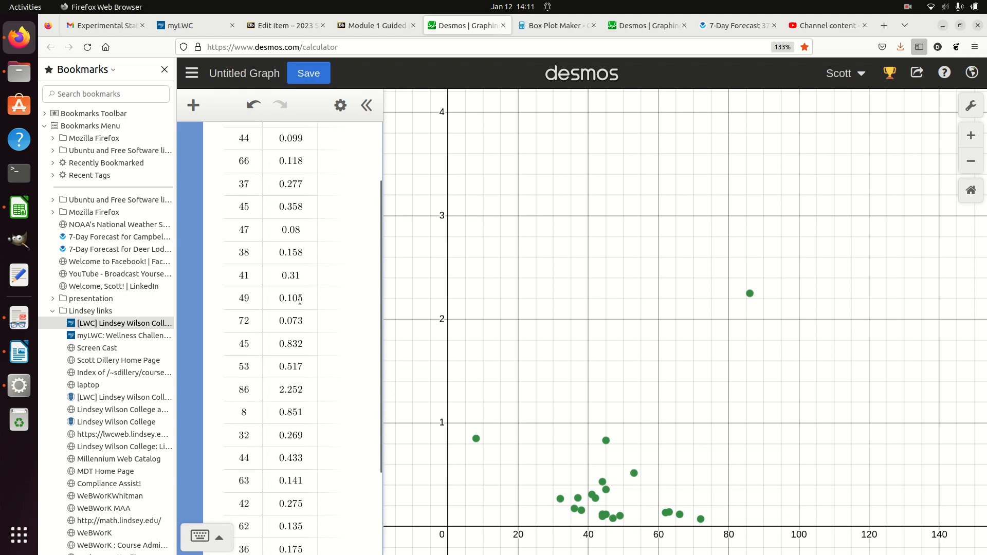
{"action": "scroll", "coordinate": [302, 307], "scroll_direction": "down", "scroll_amount": 2}
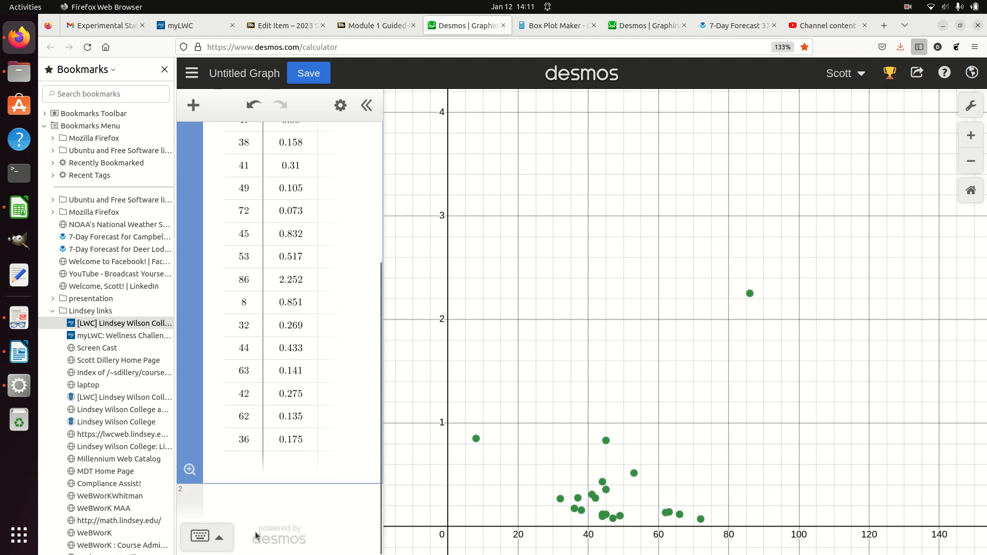
{"action": "left_click", "coordinate": [244, 495]}
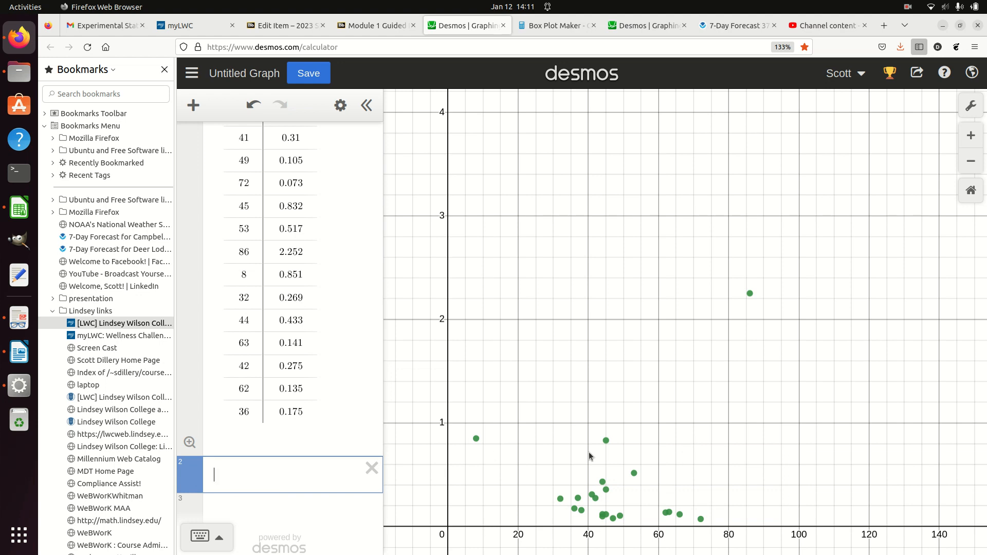
{"action": "left_click", "coordinate": [971, 106]}
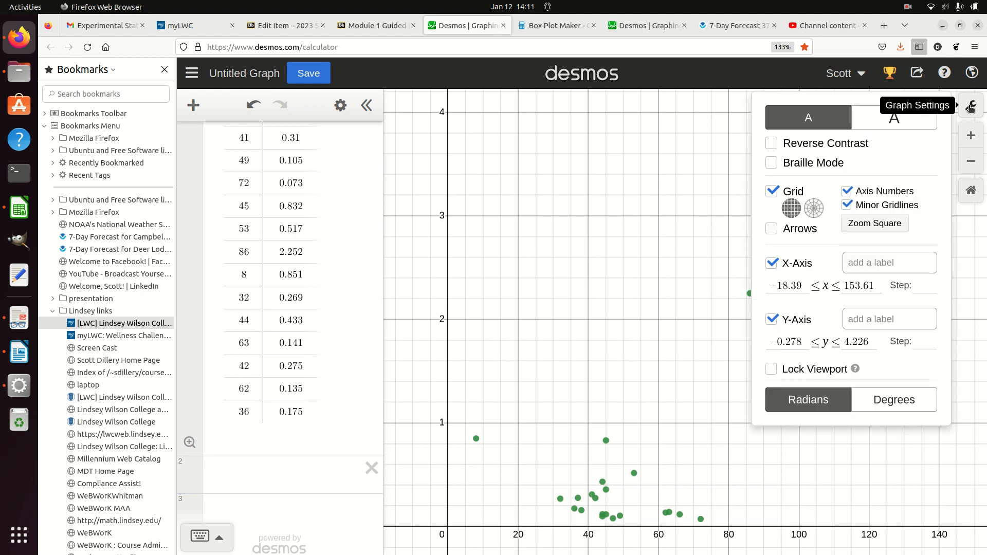
{"action": "left_click", "coordinate": [906, 131]}
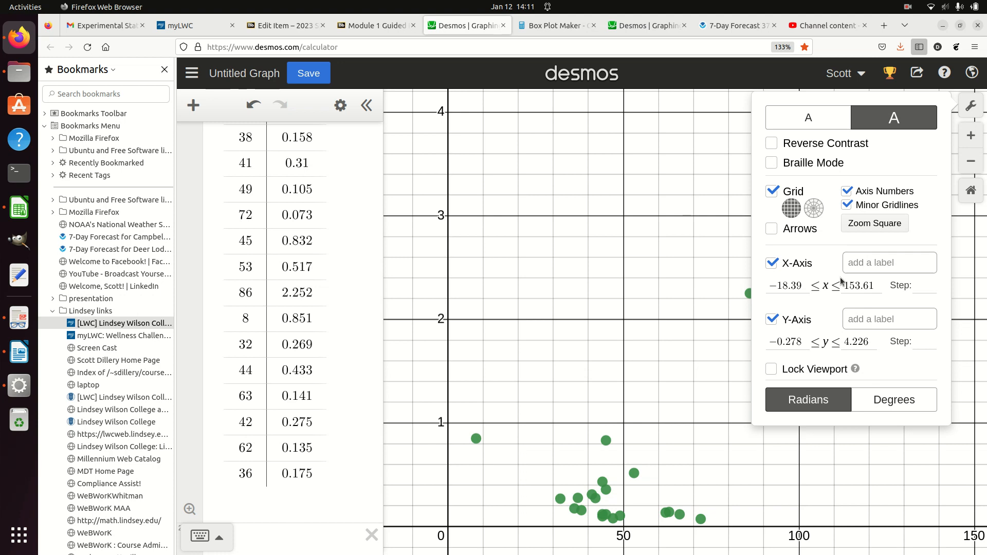
Step: Label the graph's Y-axis "Arsenic (ppm)"
{"action": "left_click", "coordinate": [846, 318]}
{"action": "type", "text": "A"}
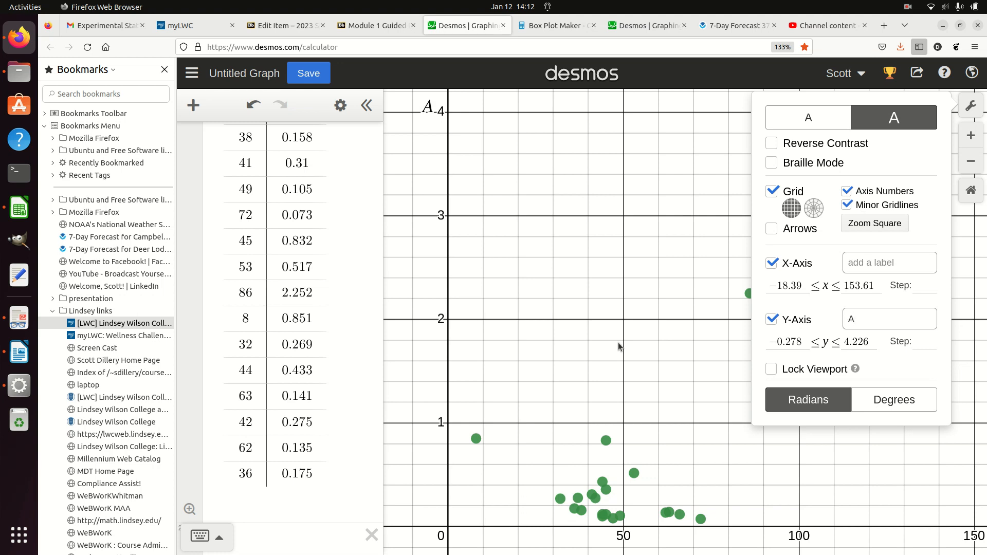
{"action": "type", "text": "rsenic"}
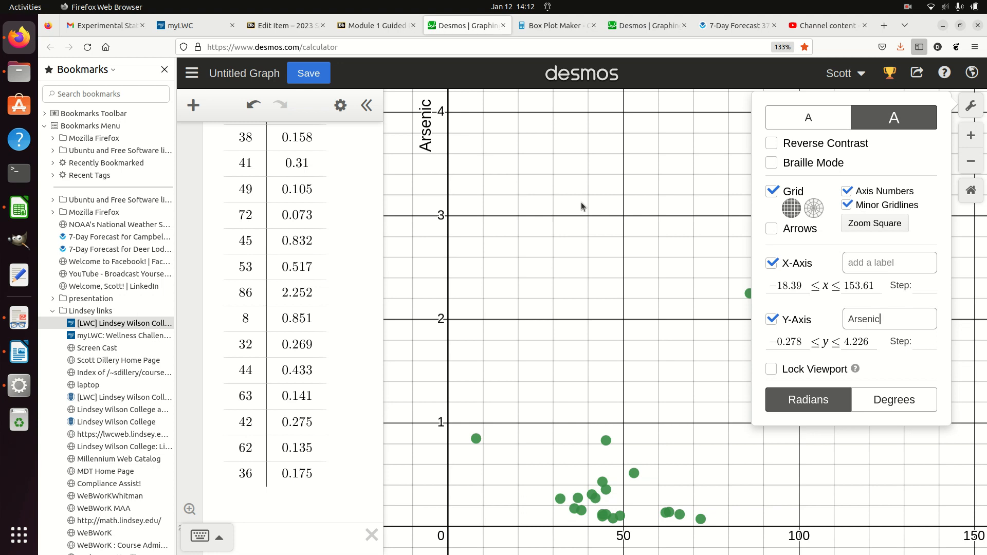
{"action": "type", "text": "(ppm"}
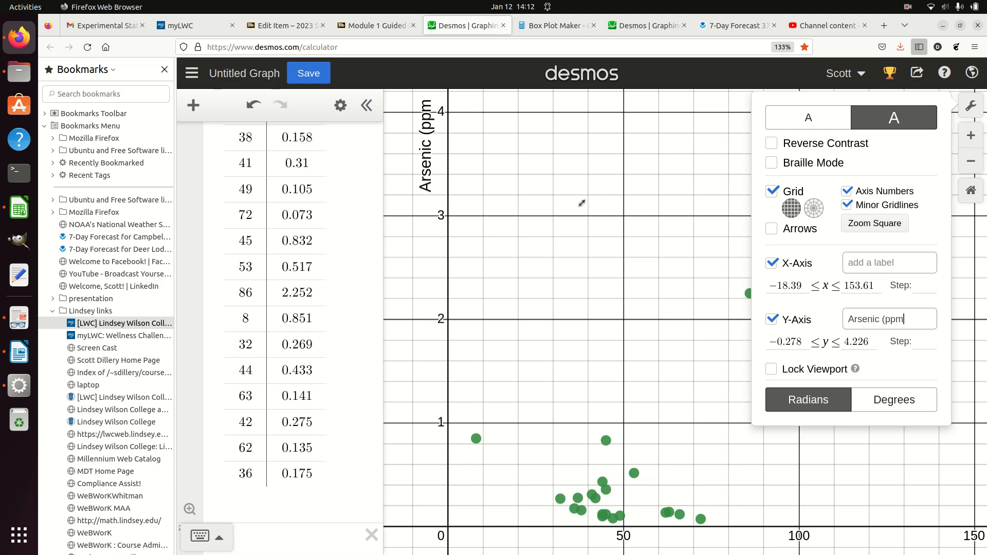
{"action": "type", "text": ")"}
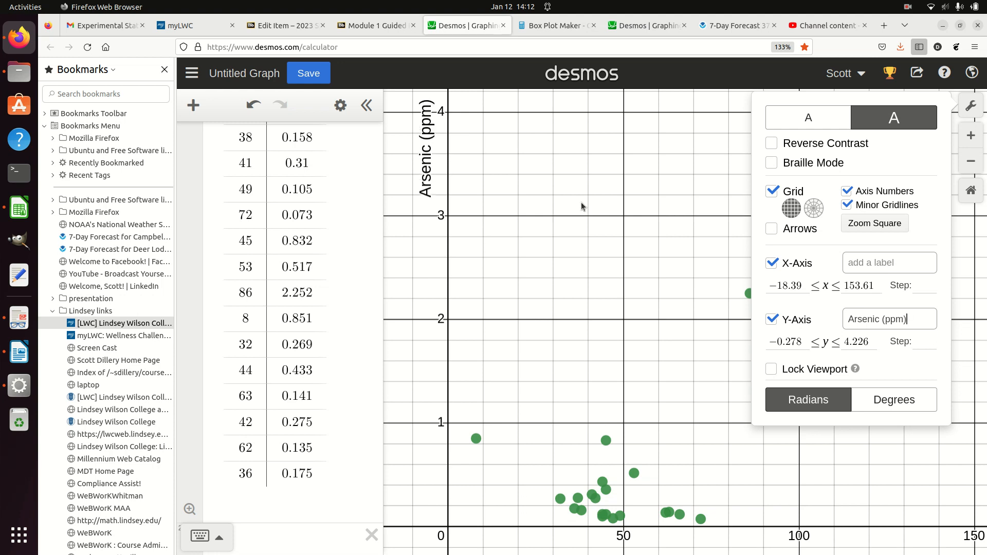
Step: Label the graph's X-axis "Age (years)" and close the graph settings
{"action": "left_click", "coordinate": [862, 260]}
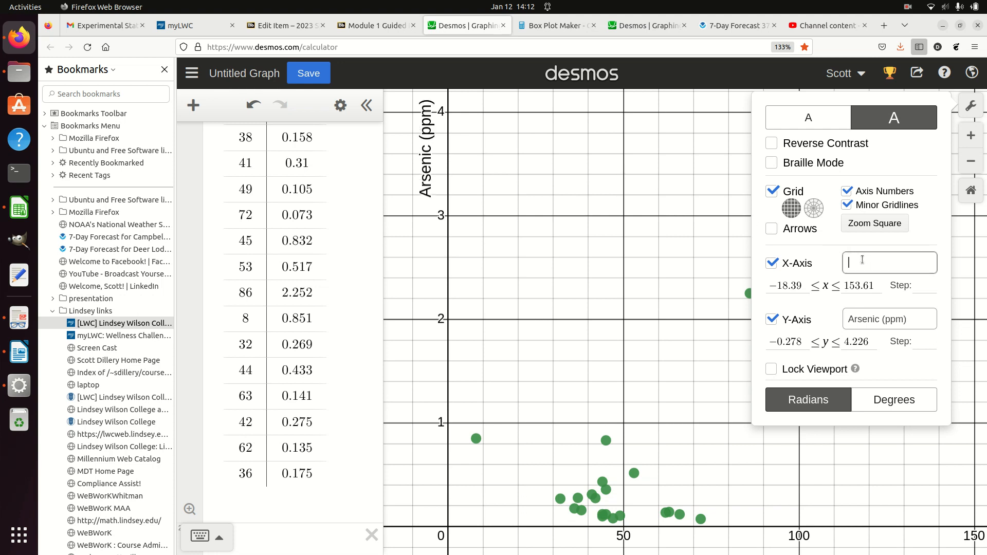
{"action": "type", "text": "Age (year"}
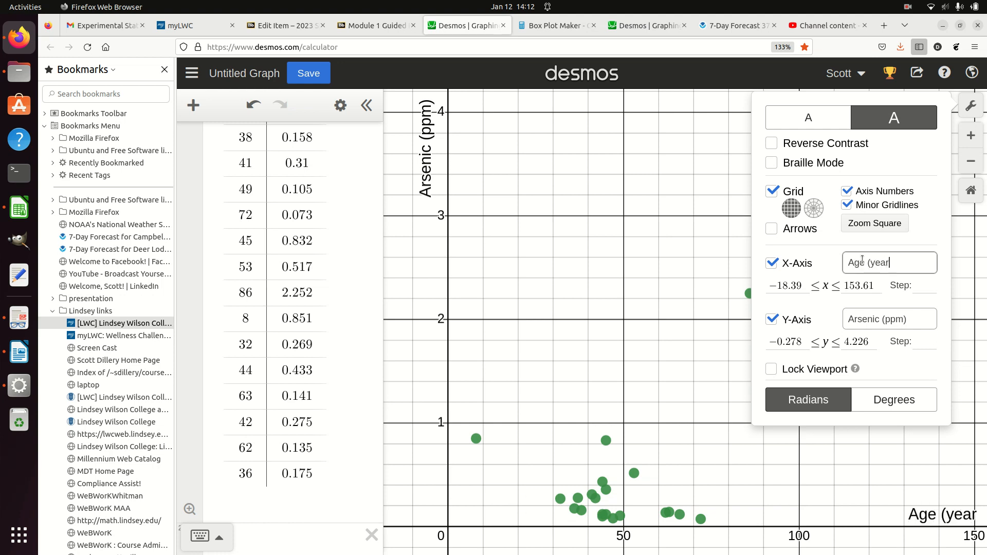
{"action": "type", "text": "s)"}
{"action": "left_click", "coordinate": [869, 314]}
{"action": "left_click", "coordinate": [672, 355]}
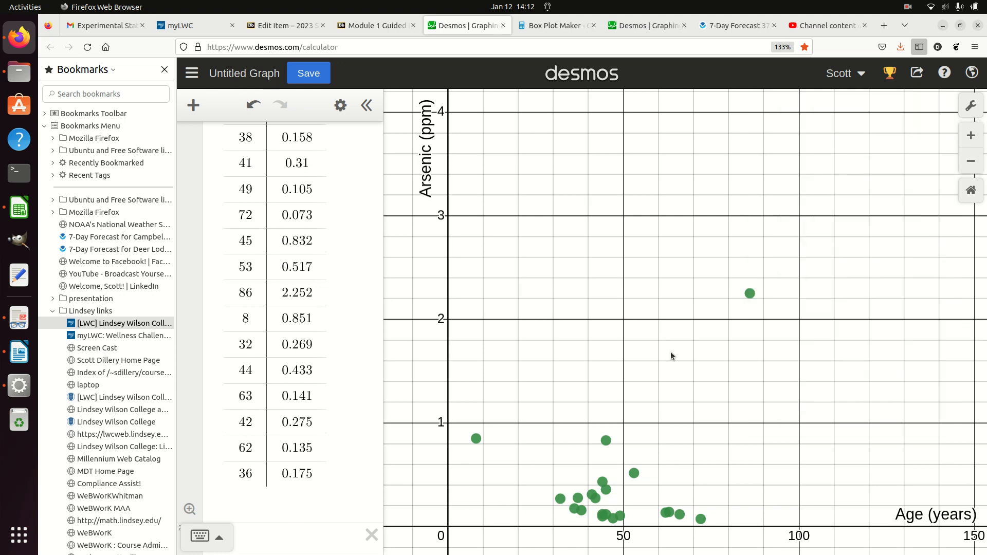
Step: Zoom out and reposition the graph to frame all data points together with both labelled axes
{"action": "left_click_drag", "start_coordinate": [760, 408], "coordinate": [724, 415]}
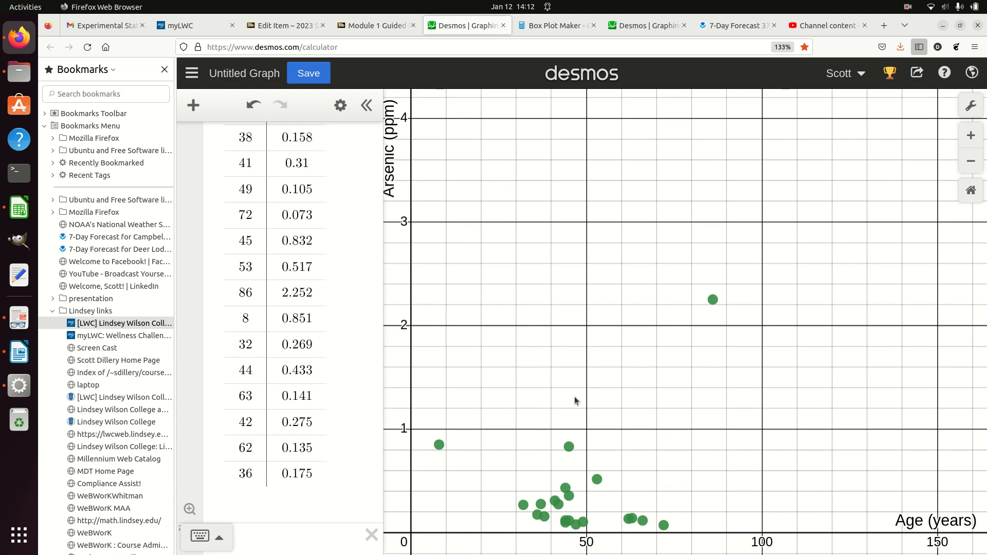
{"action": "scroll", "coordinate": [609, 399], "scroll_direction": "down", "scroll_amount": 1}
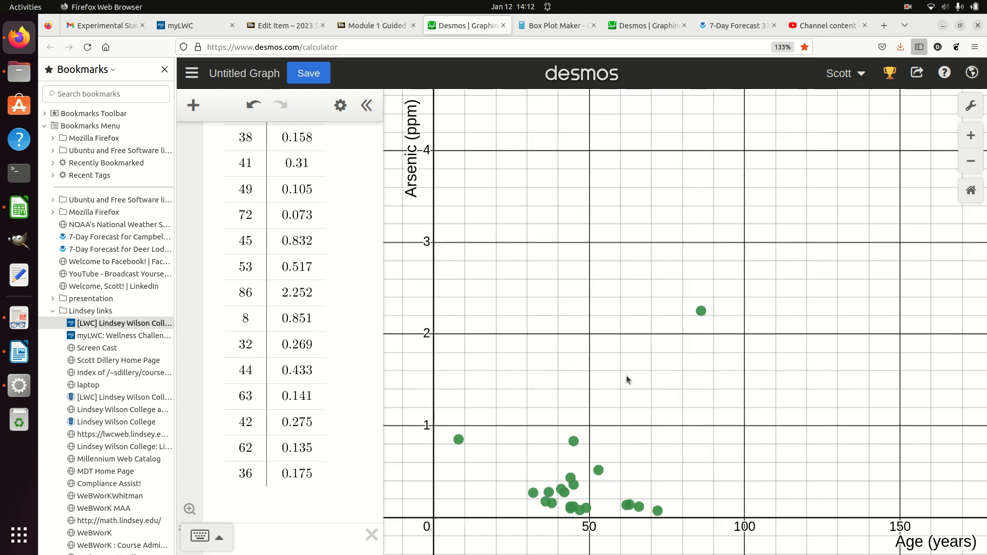
{"action": "scroll", "coordinate": [626, 375], "scroll_direction": "down", "scroll_amount": 2}
{"action": "scroll", "coordinate": [626, 375], "scroll_direction": "down", "scroll_amount": 1}
{"action": "left_click_drag", "start_coordinate": [643, 377], "coordinate": [632, 383]}
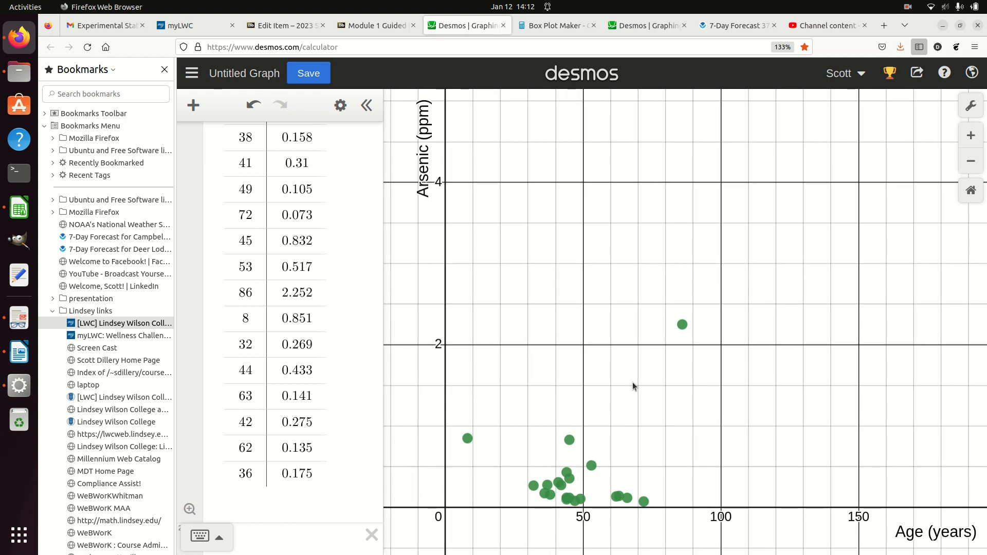
Step: Enlarge the plotted data and narrow the expression list, framing all data points with both axis labels in the graph area
{"action": "scroll", "coordinate": [632, 381], "scroll_direction": "up", "scroll_amount": 3}
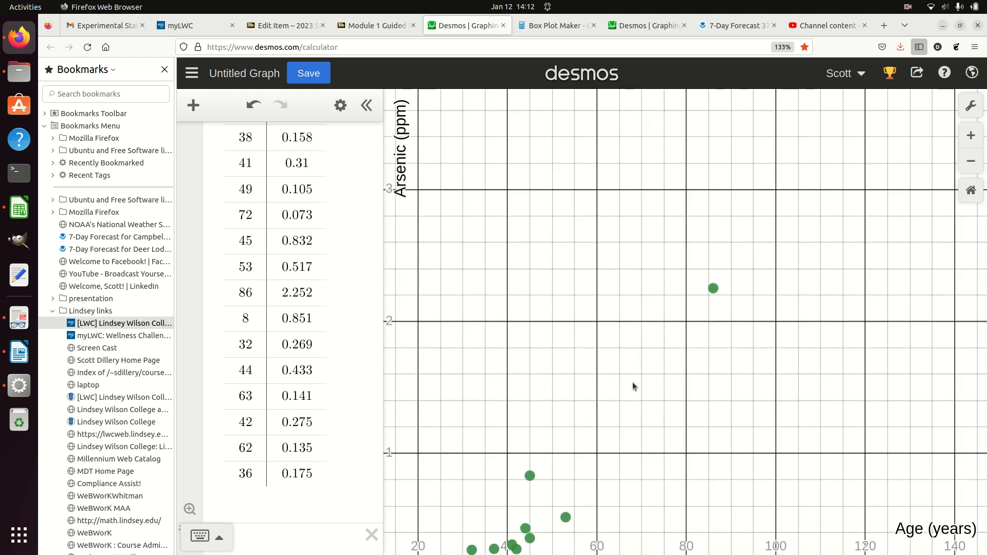
{"action": "left_click_drag", "start_coordinate": [602, 392], "coordinate": [687, 326]}
{"action": "scroll", "coordinate": [686, 326], "scroll_direction": "up", "scroll_amount": 2}
{"action": "scroll", "coordinate": [635, 359], "scroll_direction": "up", "scroll_amount": 2}
{"action": "left_click_drag", "start_coordinate": [655, 349], "coordinate": [700, 337]}
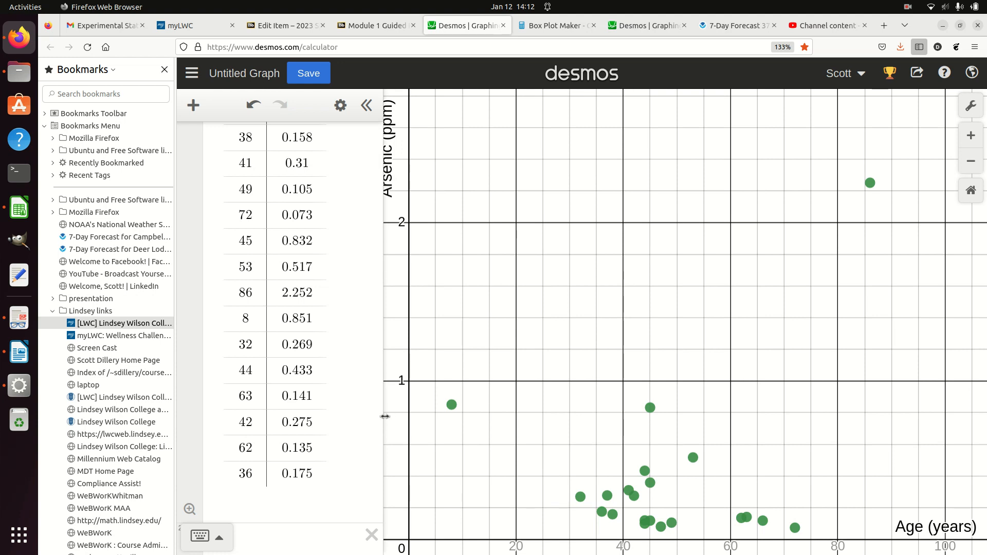
{"action": "left_click_drag", "start_coordinate": [385, 417], "coordinate": [339, 416]}
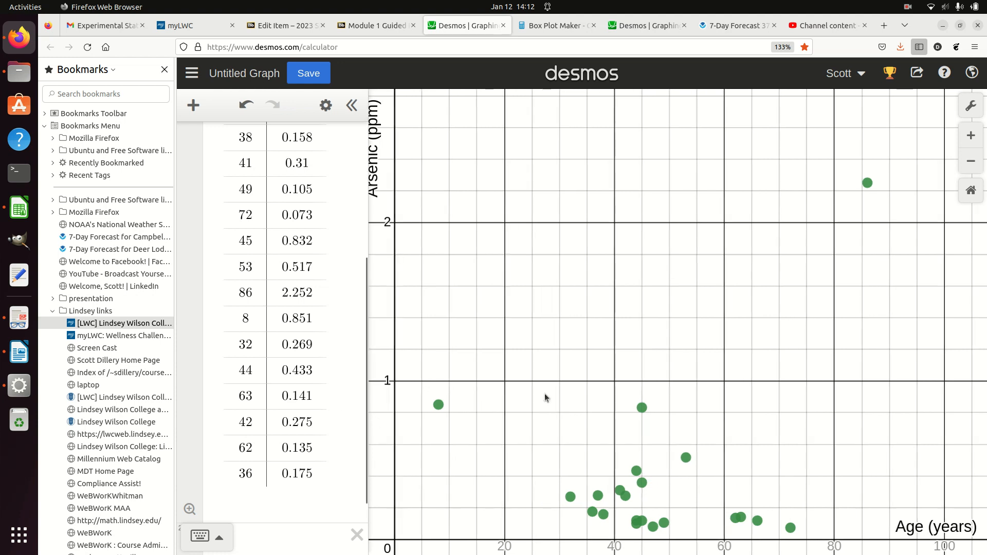
{"action": "left_click_drag", "start_coordinate": [582, 386], "coordinate": [592, 384]}
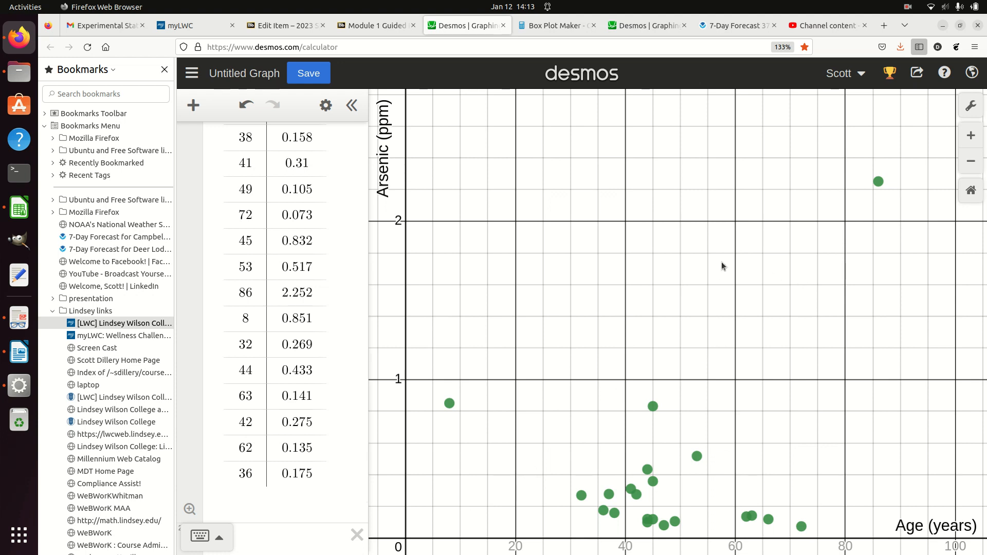
{"action": "scroll", "coordinate": [720, 261], "scroll_direction": "down", "scroll_amount": 1}
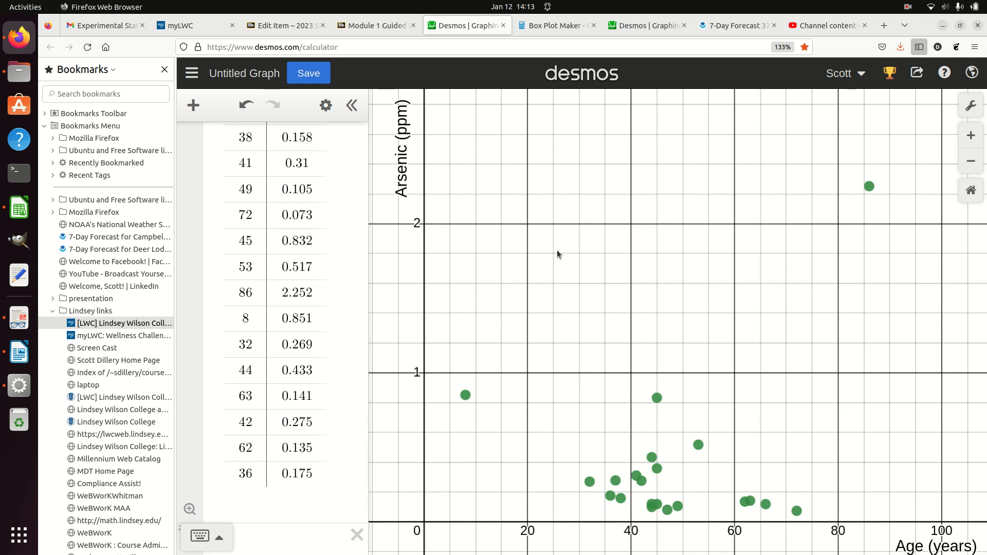
Step: Take a browser screenshot of only the graph region and copy it to the clipboard
{"action": "right_click", "coordinate": [895, 286]}
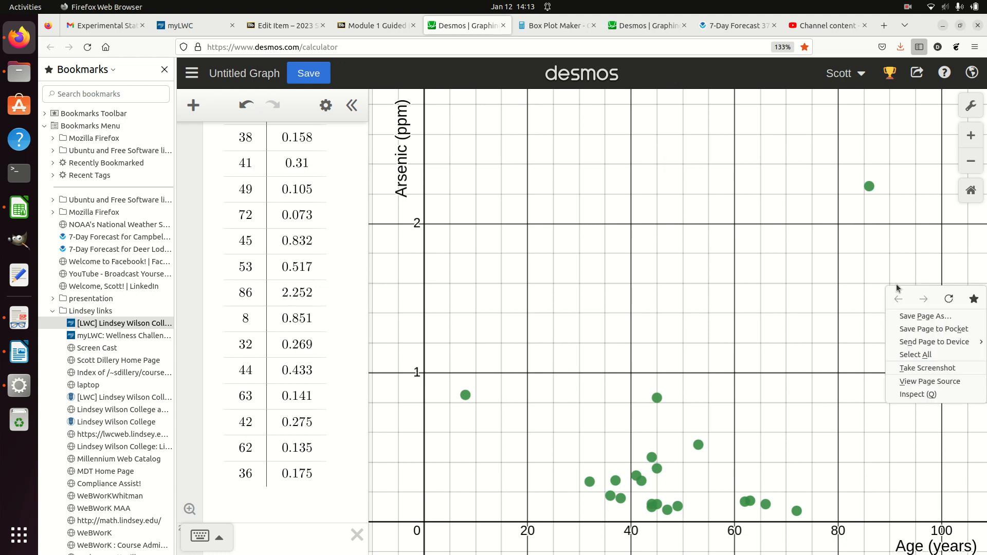
{"action": "left_click", "coordinate": [915, 368]}
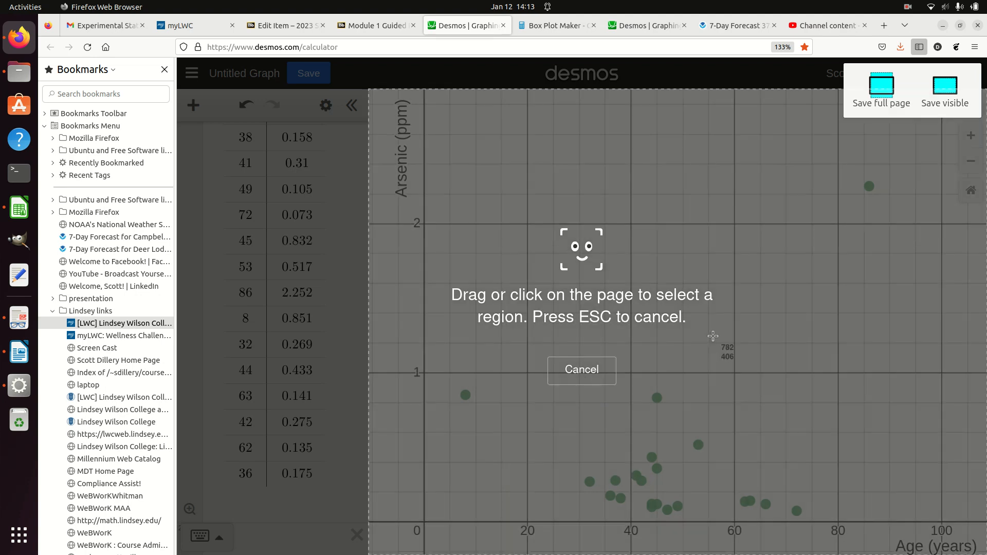
{"action": "left_click", "coordinate": [713, 336]}
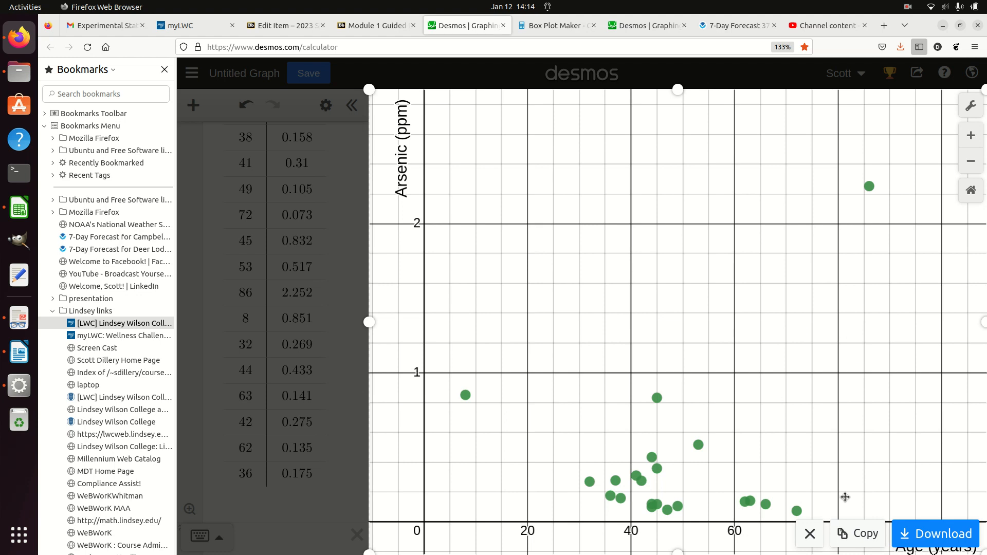
{"action": "left_click", "coordinate": [863, 533]}
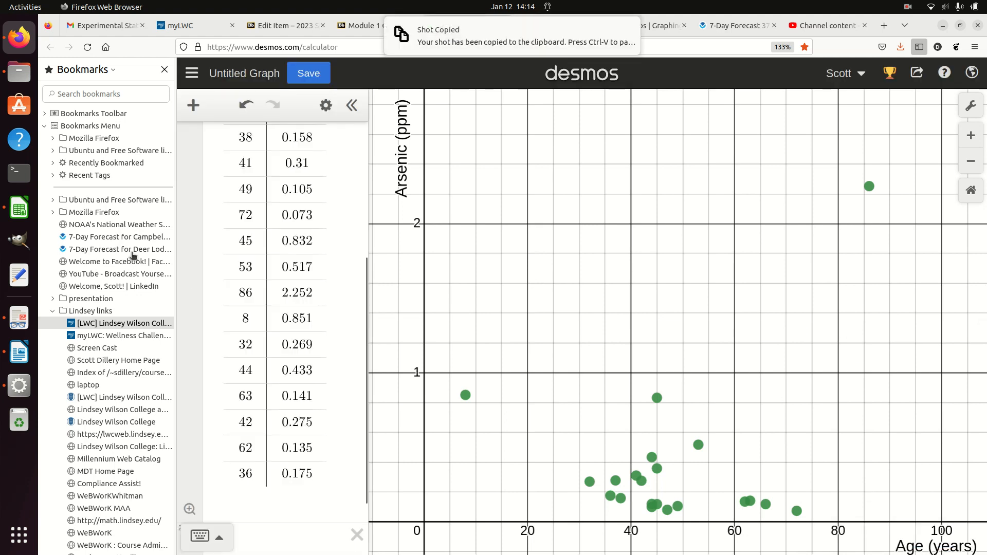
Step: Switch to the LibreOffice Writer report and paste the graph screenshot at the blank line above the box plots
{"action": "left_click", "coordinate": [19, 353]}
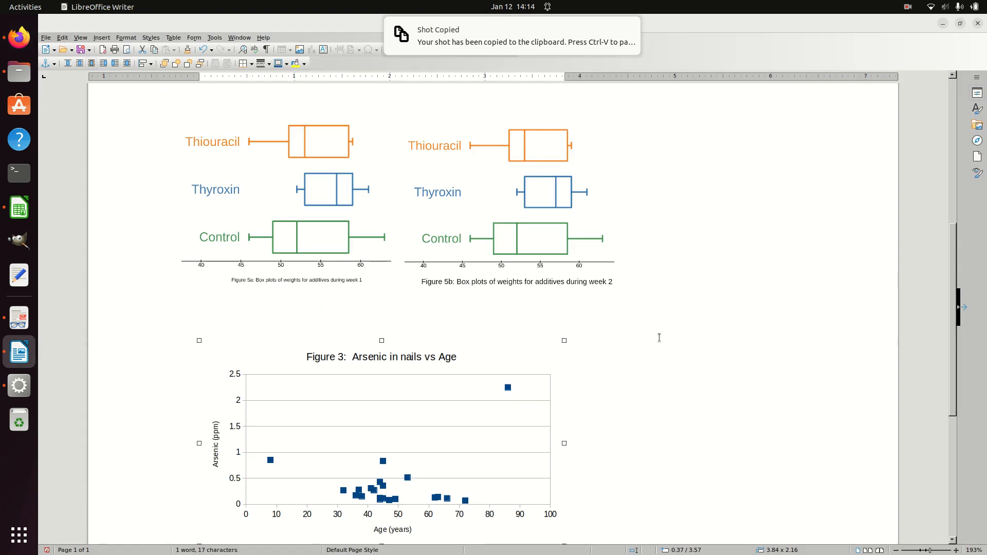
{"action": "scroll", "coordinate": [661, 336], "scroll_direction": "down", "scroll_amount": 3}
{"action": "scroll", "coordinate": [659, 339], "scroll_direction": "up", "scroll_amount": 3}
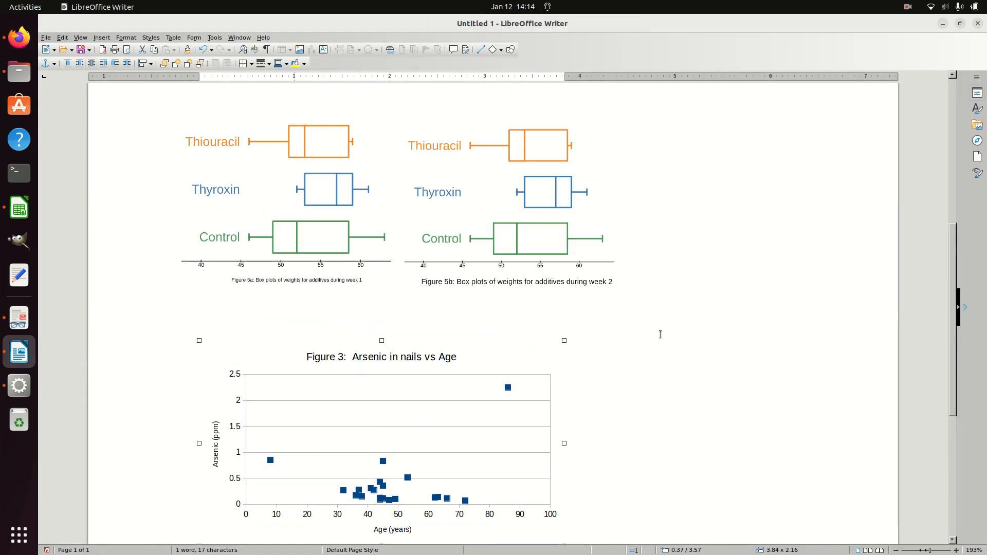
{"action": "left_click", "coordinate": [278, 155]}
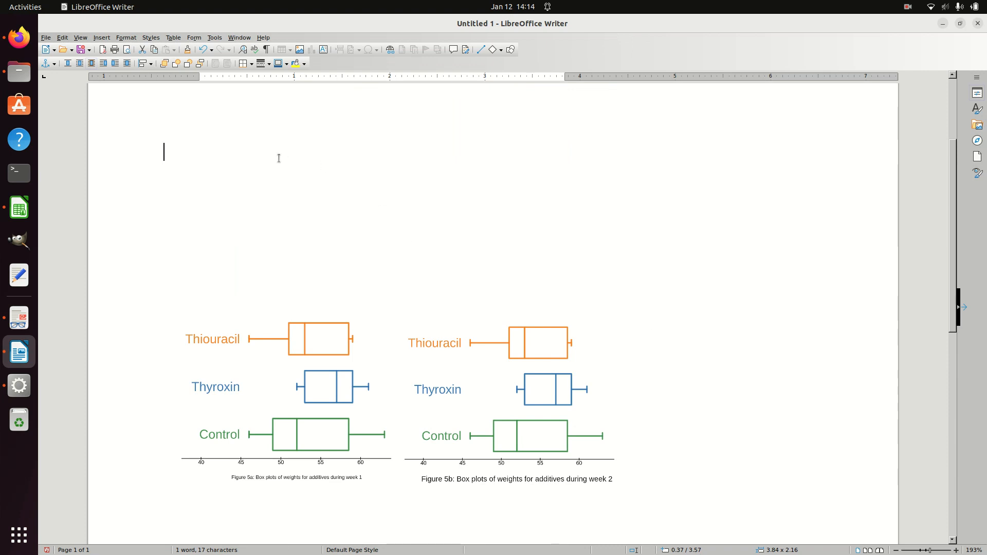
{"action": "scroll", "coordinate": [200, 282], "scroll_direction": "up", "scroll_amount": 3}
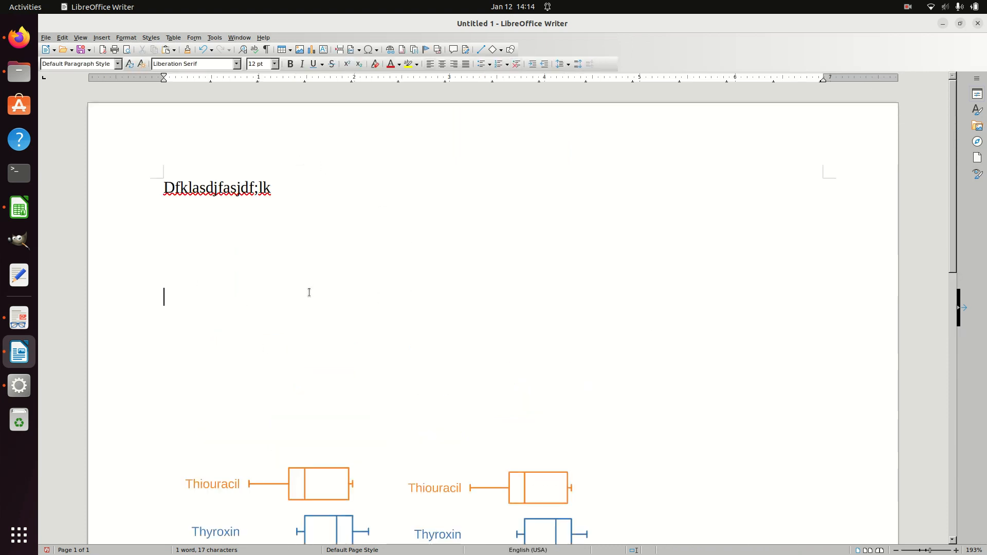
{"action": "right_click", "coordinate": [214, 293]}
{"action": "left_click", "coordinate": [193, 302]}
{"action": "key", "text": "ctrl+v"}
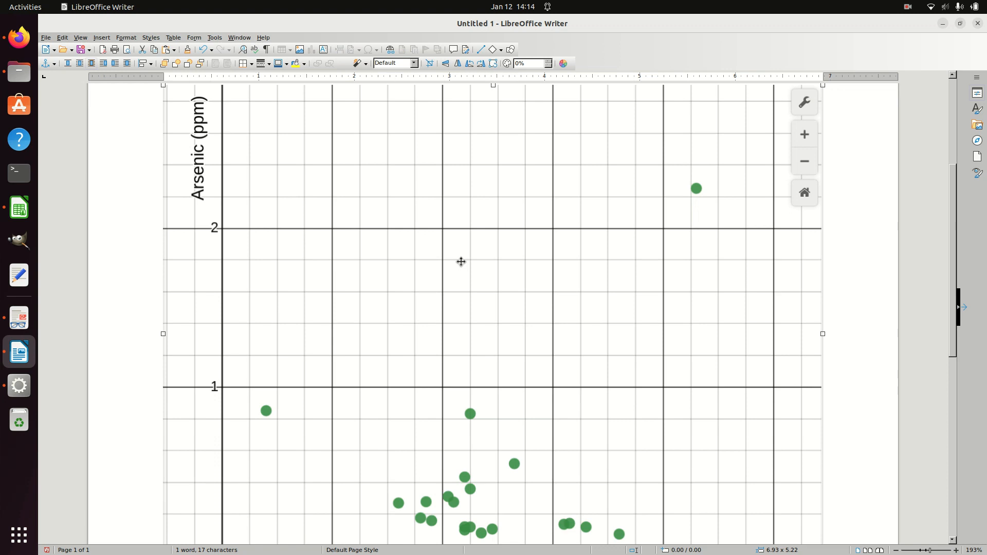
Step: Shrink the pasted graph image proportionally to about 3.75 × 2.83
{"action": "scroll", "coordinate": [468, 262], "scroll_direction": "down", "scroll_amount": 3}
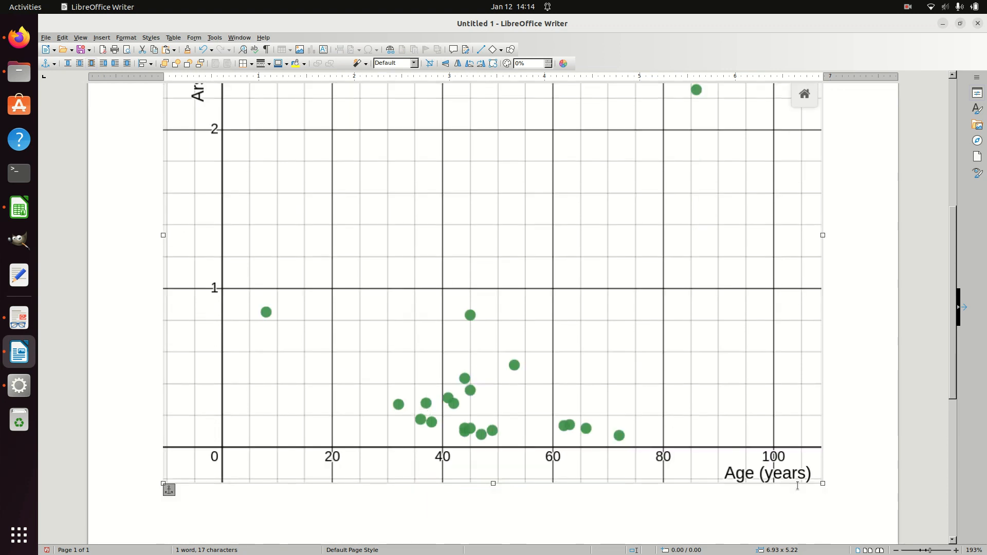
{"action": "left_click_drag", "start_coordinate": [821, 482], "coordinate": [519, 193]}
{"action": "scroll", "coordinate": [745, 337], "scroll_direction": "up", "scroll_amount": 4}
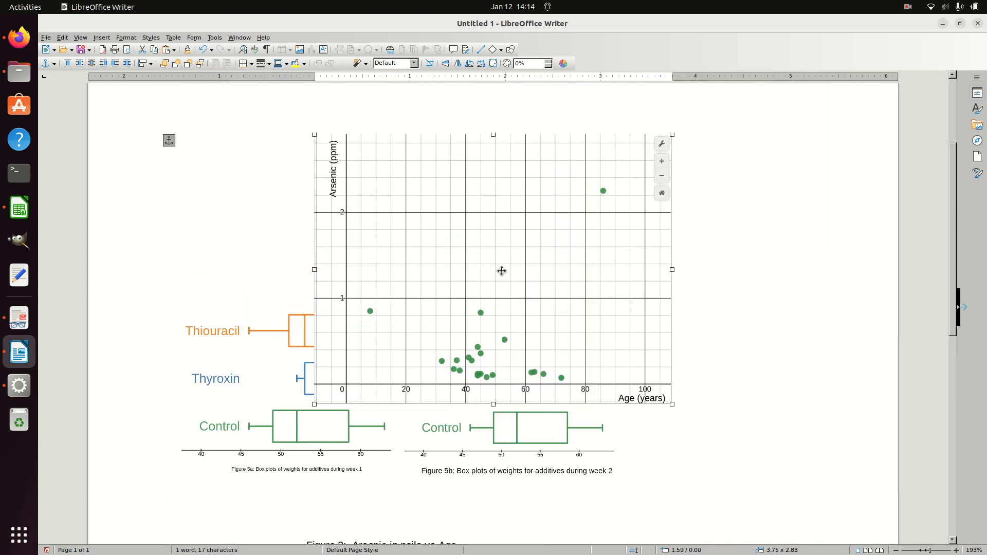
Step: Move the pasted graph image directly below the Figure 3 arsenic chart
{"action": "scroll", "coordinate": [478, 473], "scroll_direction": "down", "scroll_amount": 3}
{"action": "scroll", "coordinate": [438, 306], "scroll_direction": "down", "scroll_amount": 8}
{"action": "left_click_drag", "start_coordinate": [407, 273], "coordinate": [450, 320]}
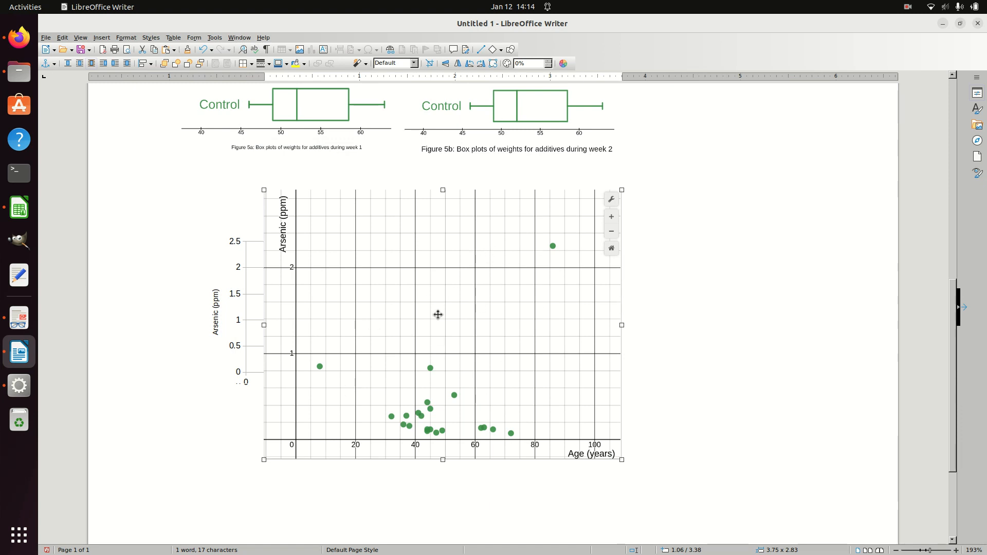
{"action": "left_click_drag", "start_coordinate": [443, 385], "coordinate": [439, 527]}
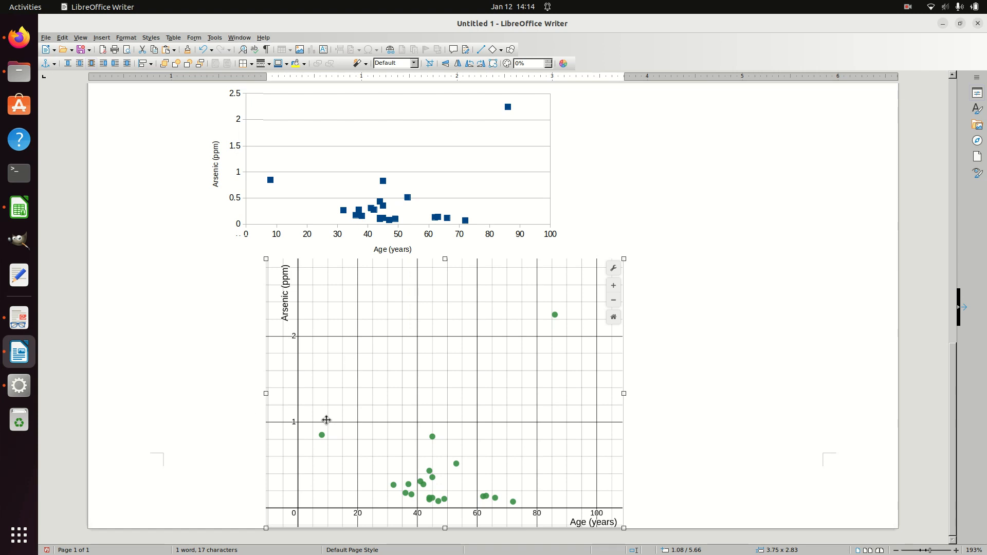
Step: Compare the Figure 3 chart with the pasted graph image below it, and return to the Desmos graph in Firefox
{"action": "scroll", "coordinate": [670, 281], "scroll_direction": "up", "scroll_amount": 2}
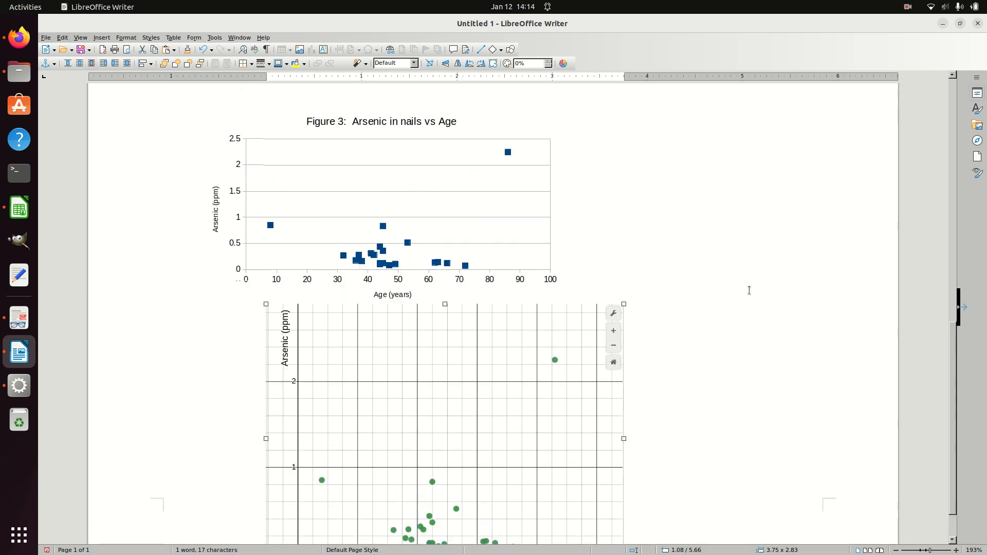
{"action": "scroll", "coordinate": [749, 290], "scroll_direction": "down", "scroll_amount": 2}
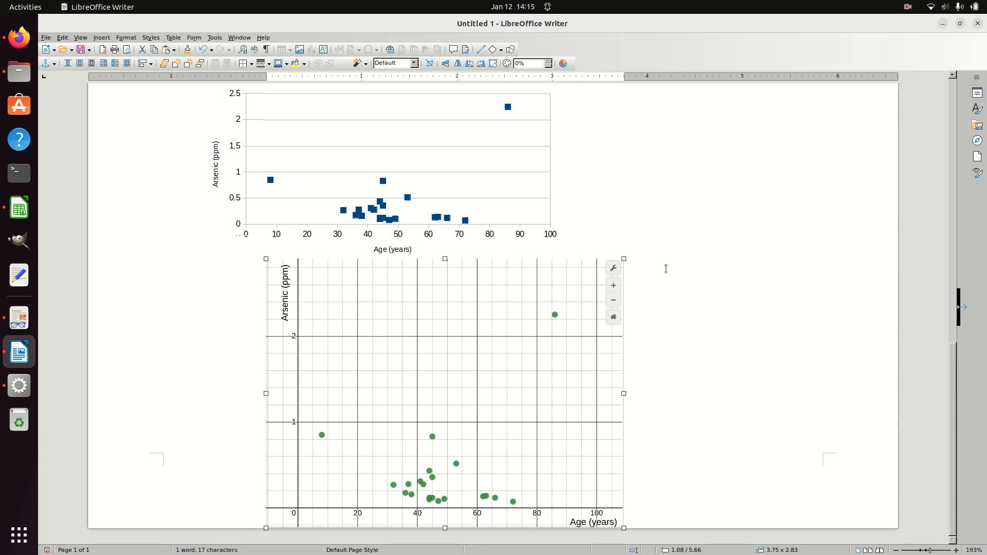
{"action": "scroll", "coordinate": [666, 269], "scroll_direction": "up", "scroll_amount": 6}
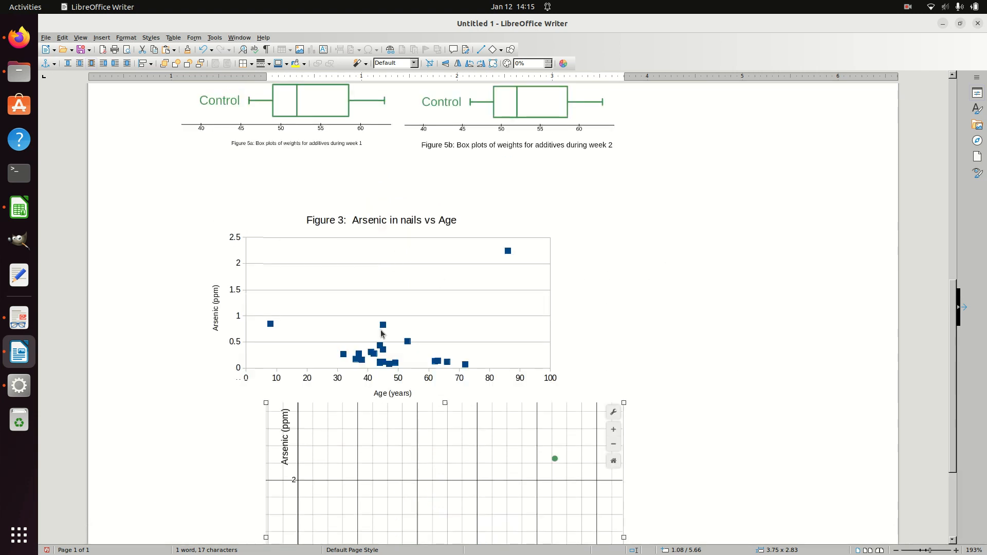
{"action": "scroll", "coordinate": [694, 303], "scroll_direction": "down", "scroll_amount": 6}
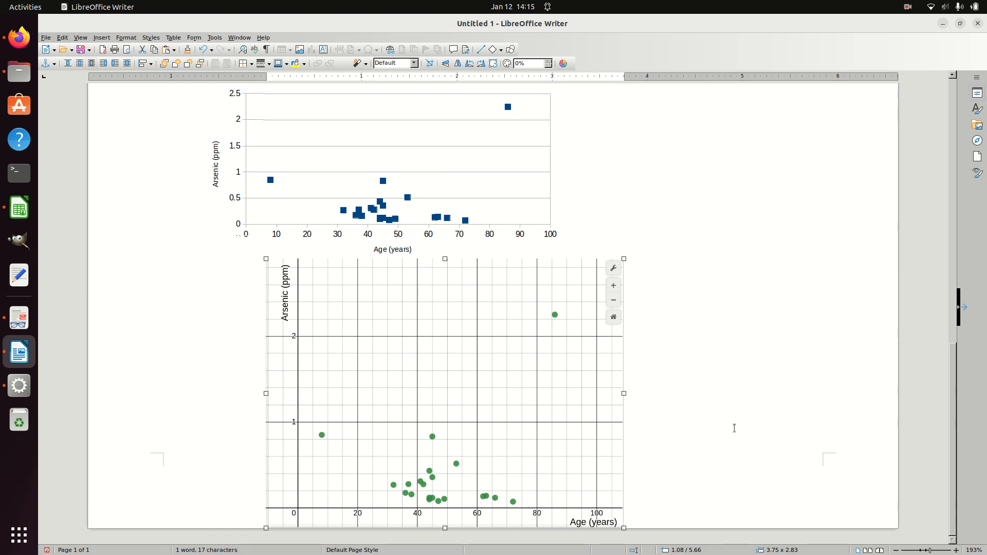
{"action": "scroll", "coordinate": [741, 428], "scroll_direction": "up", "scroll_amount": 3}
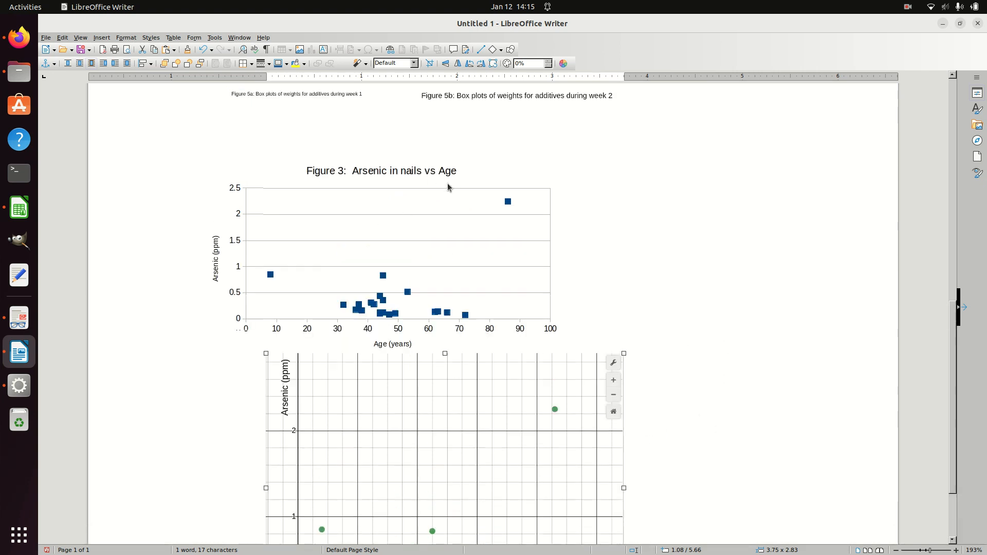
{"action": "scroll", "coordinate": [753, 389], "scroll_direction": "down", "scroll_amount": 3}
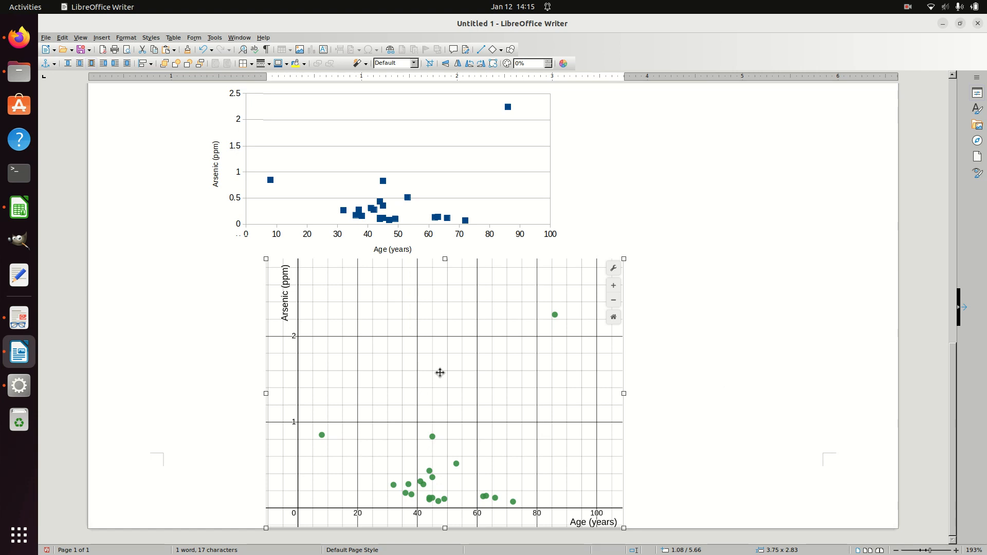
{"action": "left_click", "coordinate": [21, 50]}
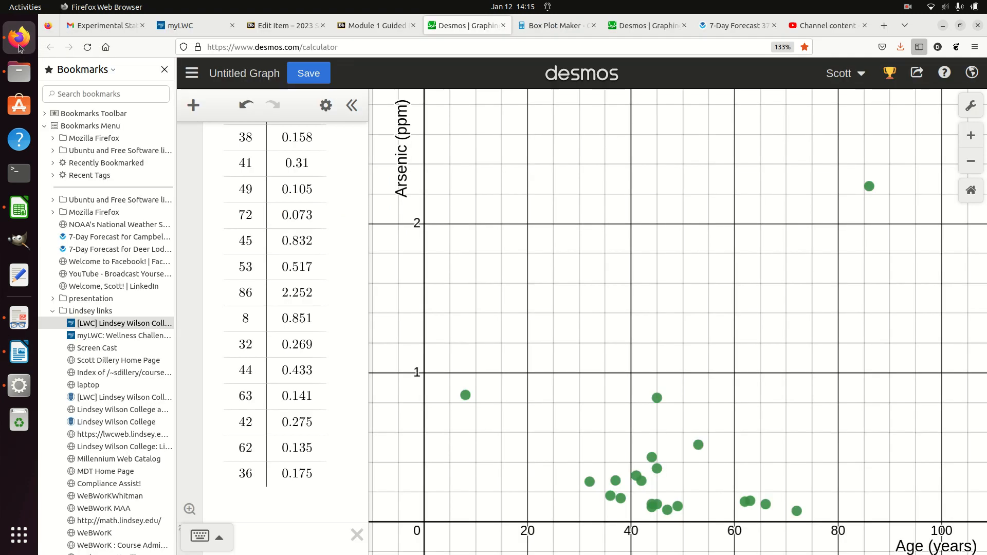